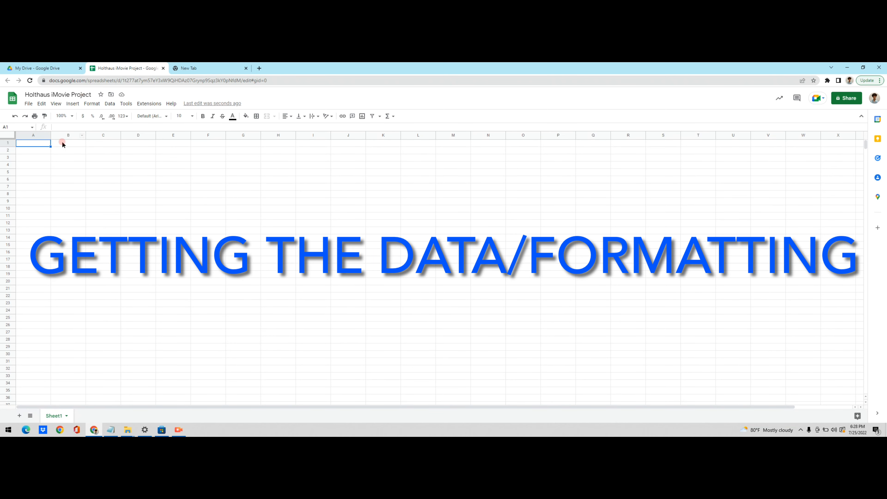
# Search the web for "nfl team all time records" and open Wikipedia's list of all-time NFL win–loss records
pyautogui.click(188, 69)
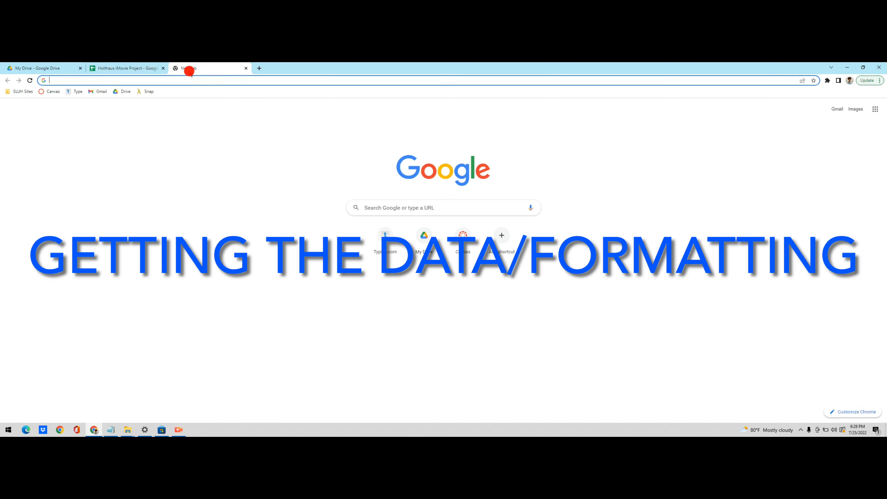
pyautogui.click(188, 80)
pyautogui.write('nfl team all time records')
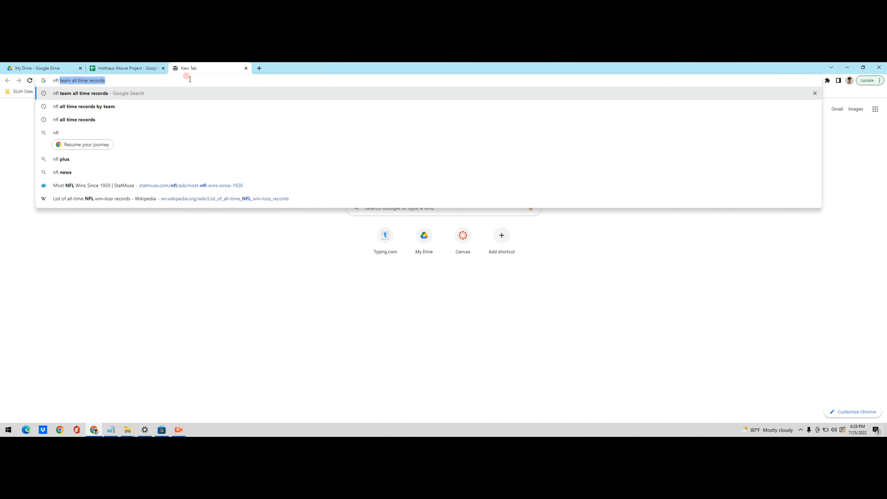
pyautogui.click(94, 93)
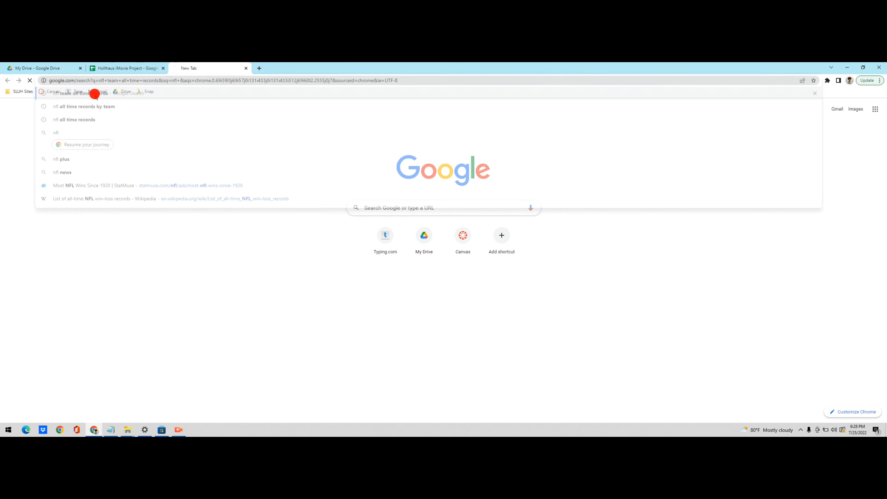
pyautogui.click(139, 162)
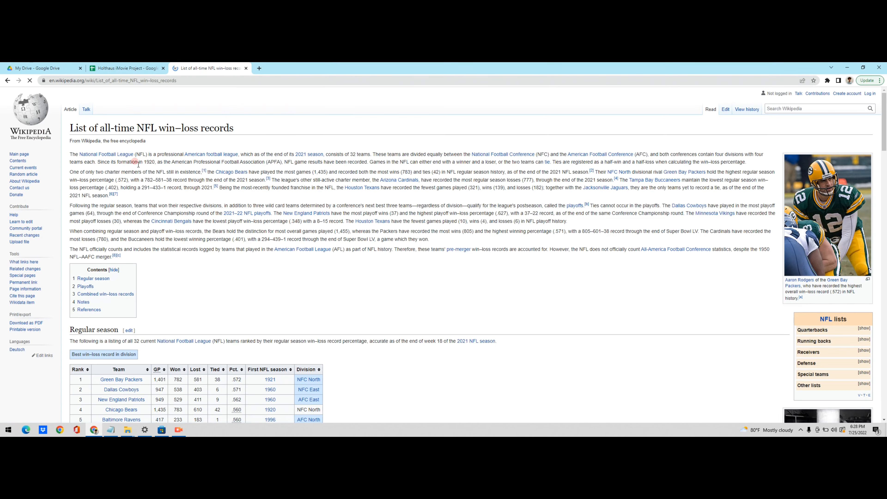
# Copy the whole Regular season table from the Wikipedia article into the blank Google Sheets spreadsheet, starting at cell A1
pyautogui.scroll(-5, 77, 241)
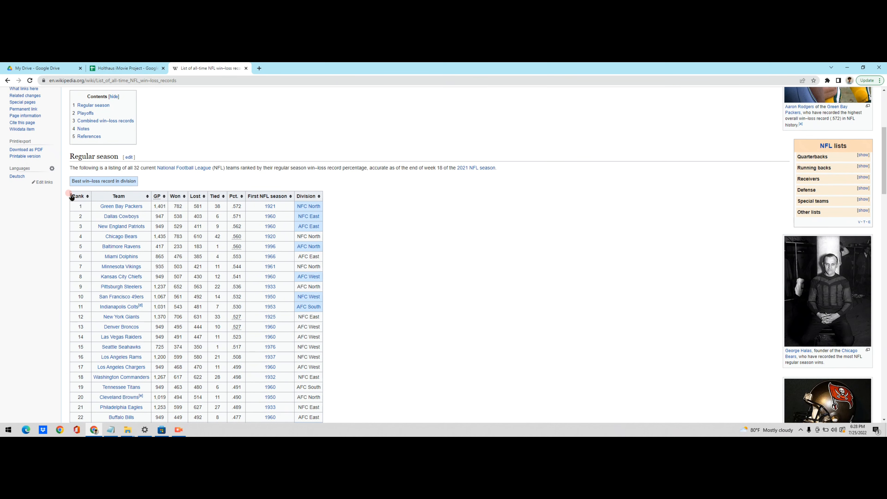
pyautogui.moveTo(68, 191); pyautogui.dragTo(299, 272)
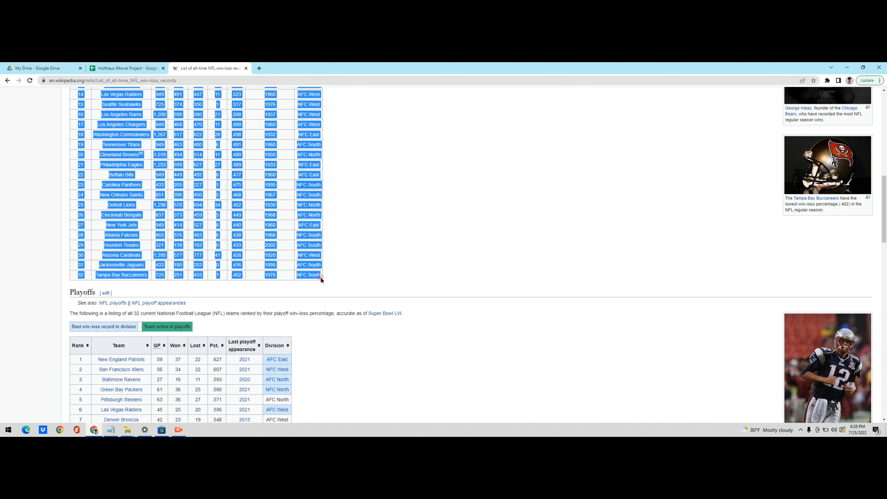
pyautogui.click(127, 69)
pyautogui.click(46, 149)
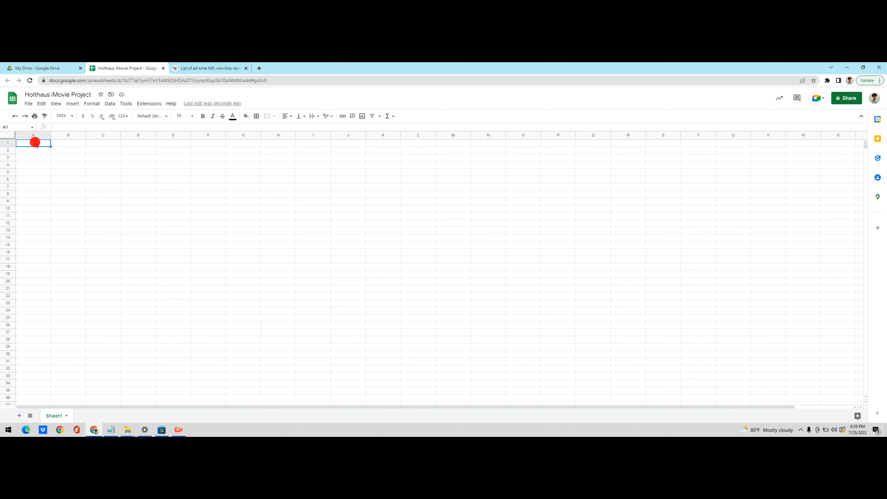
pyautogui.hotkey('ctrl', 'v')
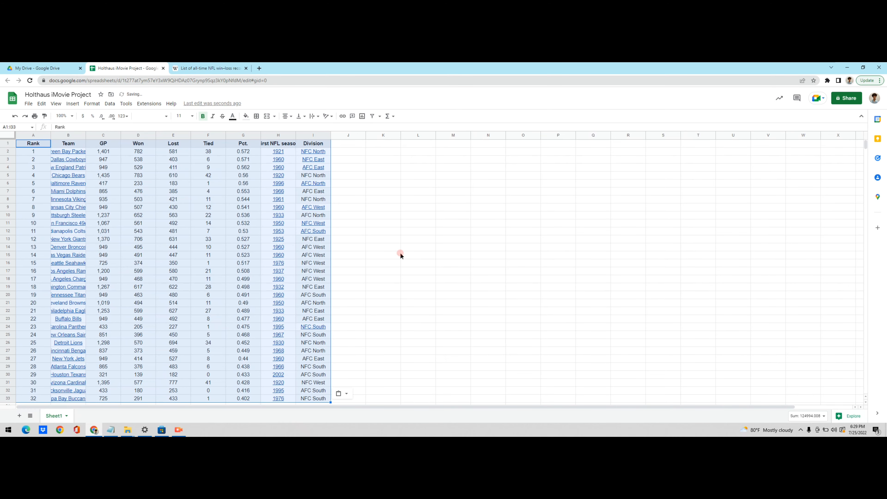
pyautogui.click(418, 246)
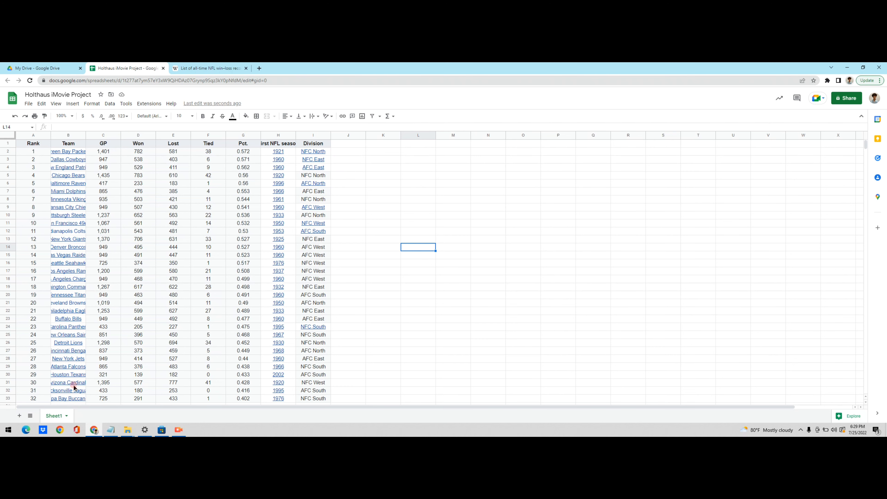
# Select the entire sheet, then widen all columns and increase the height of all rows uniformly
pyautogui.scroll(-1, 75, 387)
pyautogui.scroll(1, 72, 379)
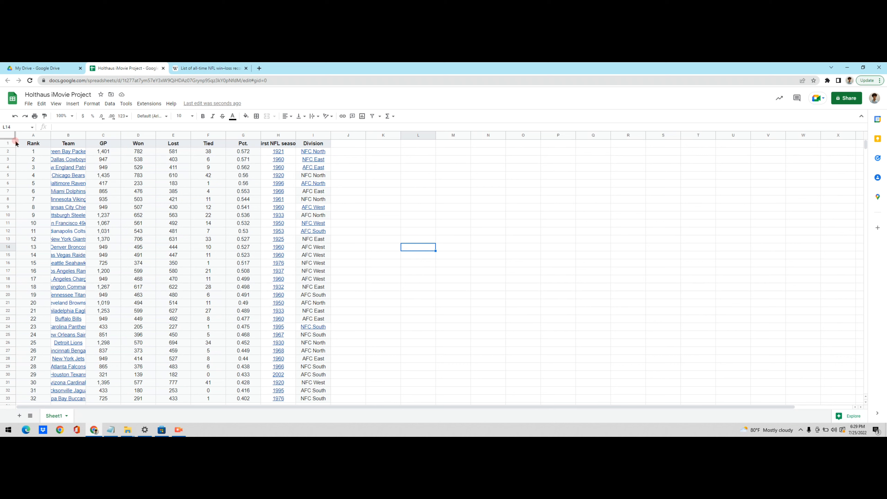
pyautogui.click(6, 136)
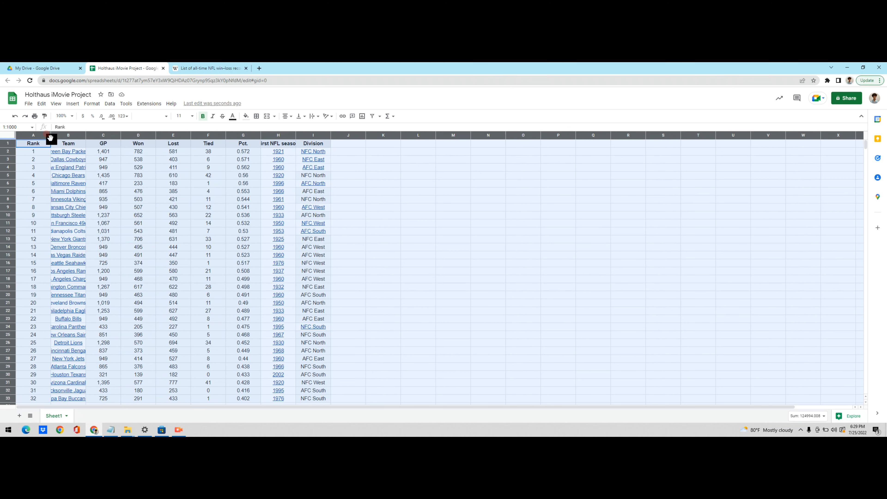
pyautogui.moveTo(51, 135); pyautogui.dragTo(13, 154)
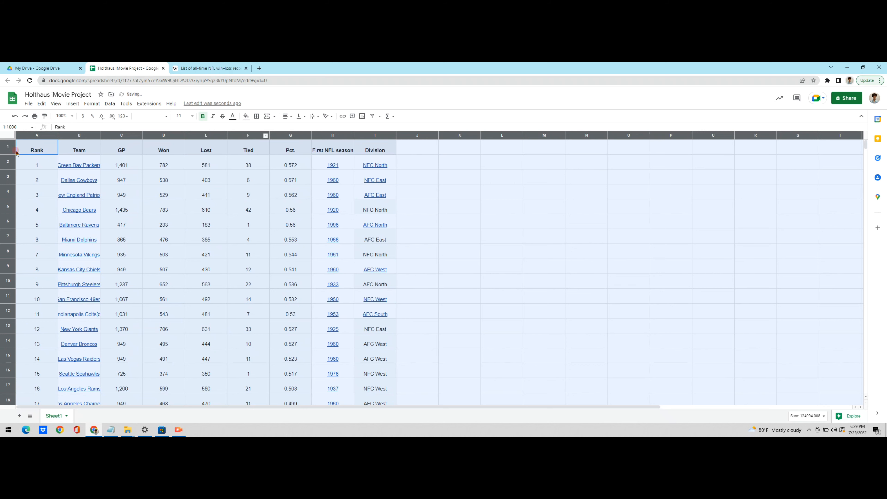
pyautogui.moveTo(12, 151); pyautogui.dragTo(12, 152)
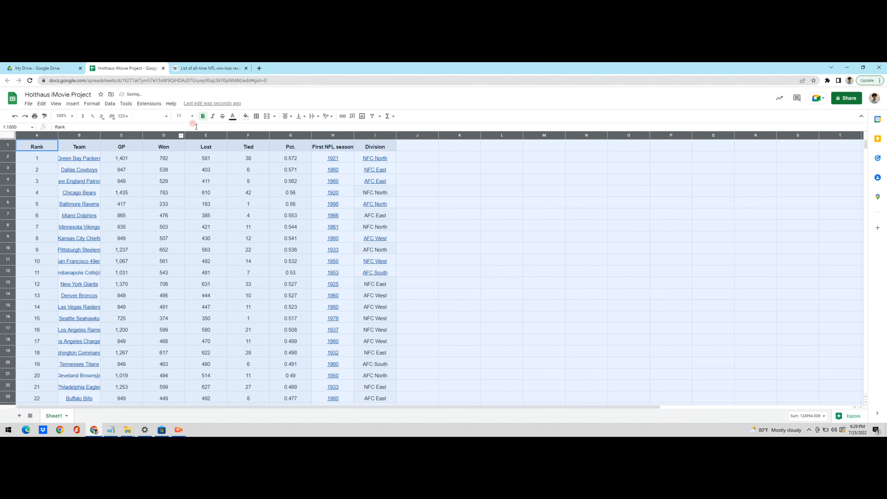
# Align the contents of all cells to the center horizontally and to the middle vertically
pyautogui.click(286, 117)
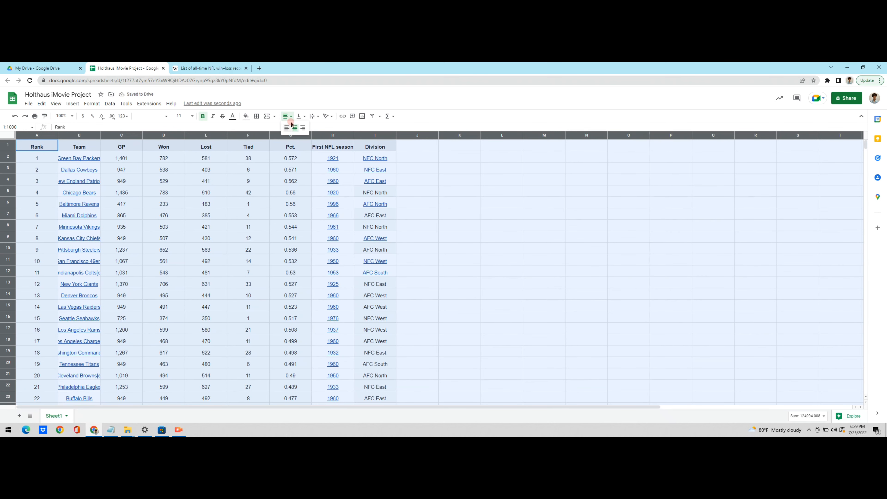
pyautogui.click(294, 129)
pyautogui.click(299, 116)
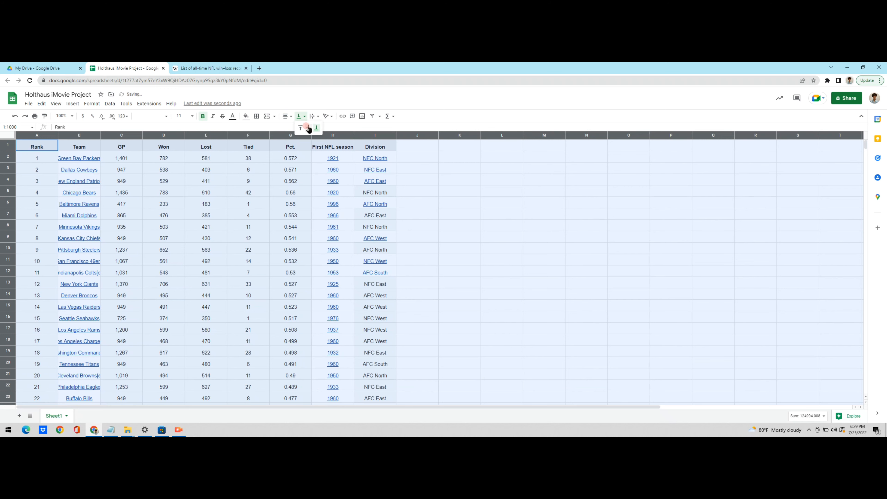
pyautogui.click(309, 128)
# Wrap the text in all cells and increase all row heights so that two-line team names fit
pyautogui.click(314, 117)
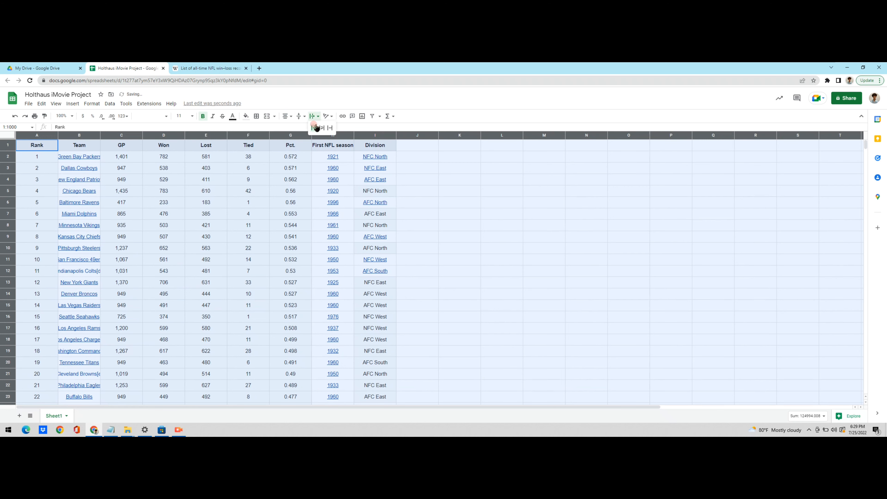
pyautogui.click(321, 129)
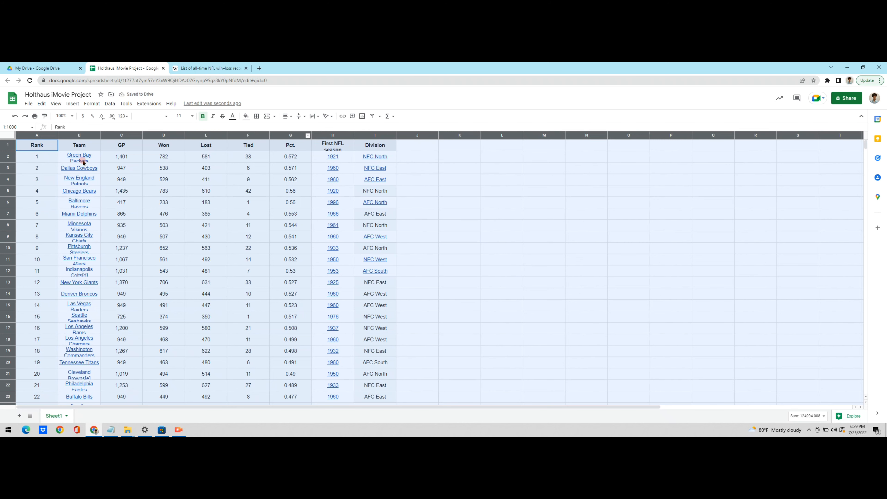
pyautogui.moveTo(9, 150); pyautogui.dragTo(9, 157)
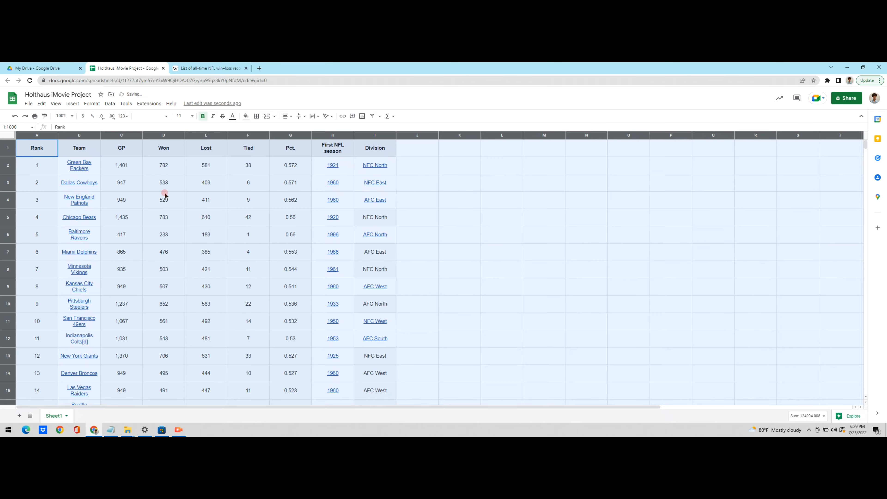
pyautogui.click(440, 263)
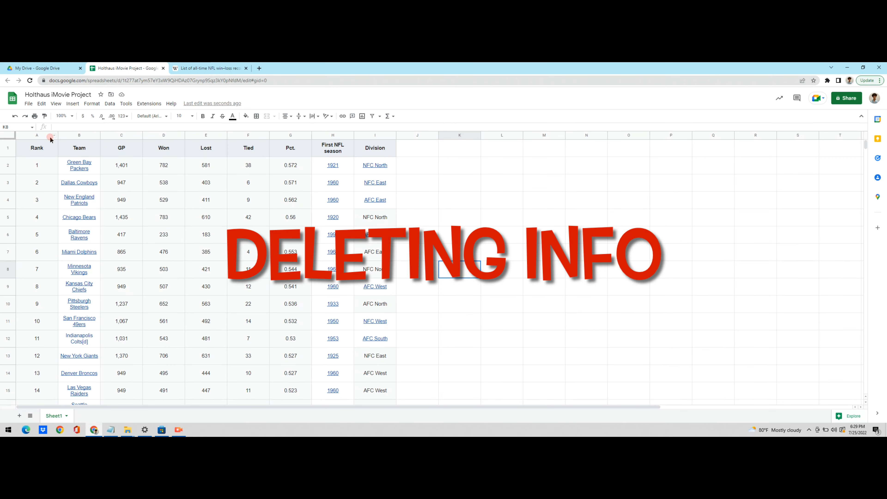
# Delete the Rank column (column A) from the sheet
pyautogui.click(46, 135)
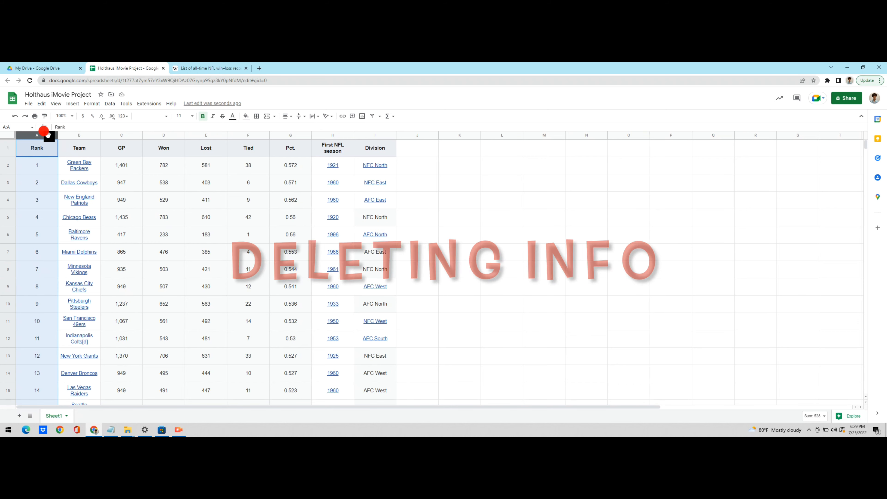
pyautogui.click(57, 104)
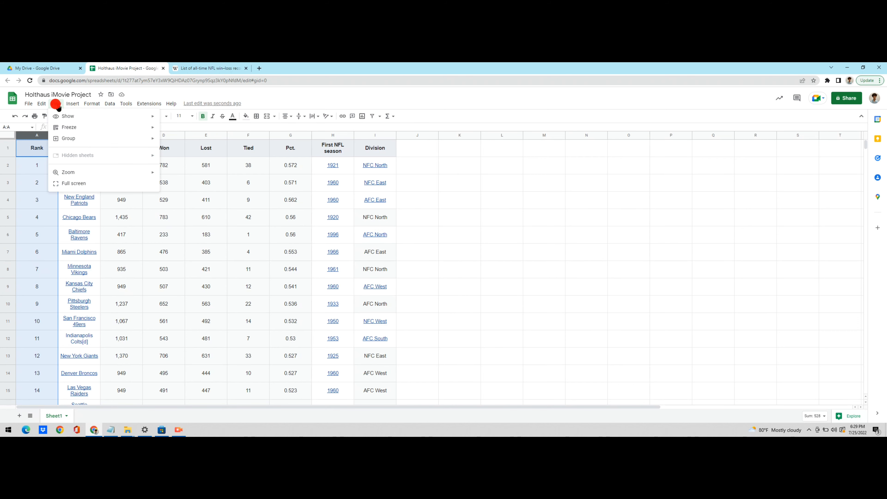
pyautogui.click(41, 104)
pyautogui.click(59, 205)
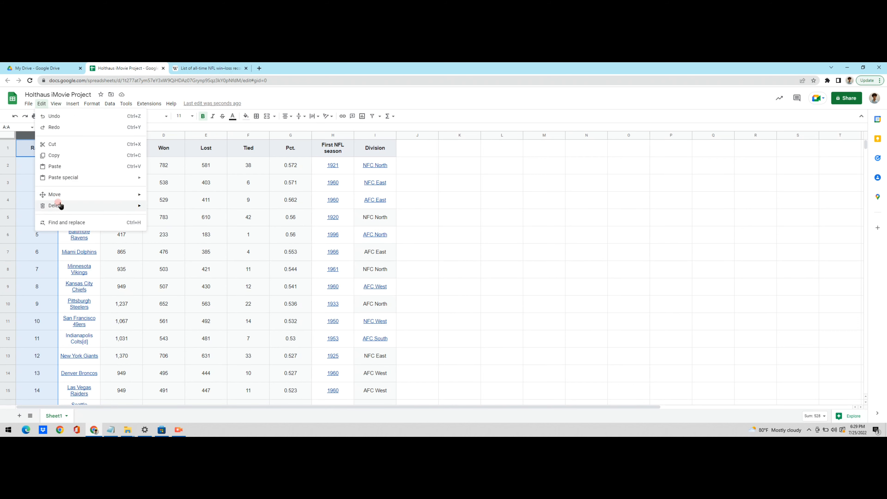
pyautogui.click(161, 208)
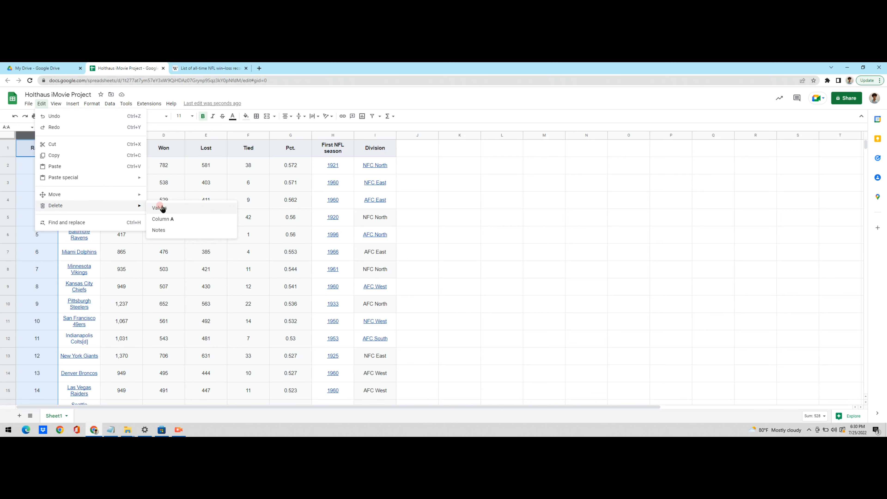
pyautogui.click(166, 219)
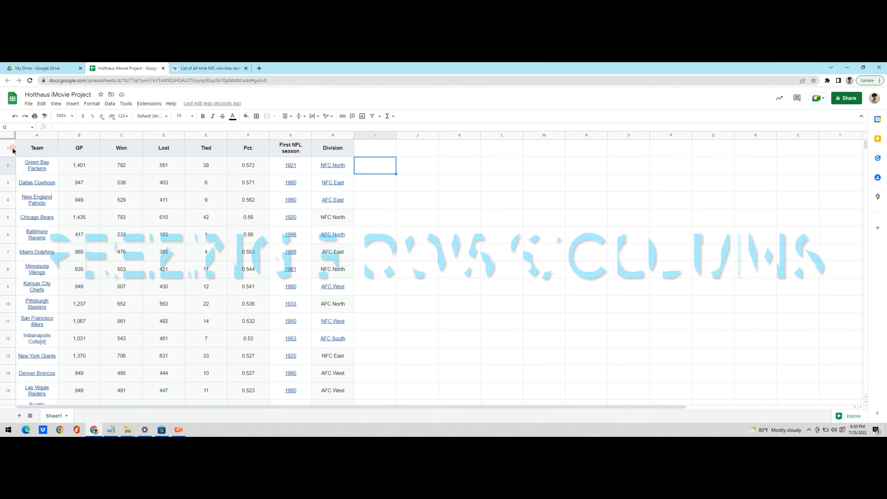
# Freeze the header row (1 row) of the table
pyautogui.click(8, 144)
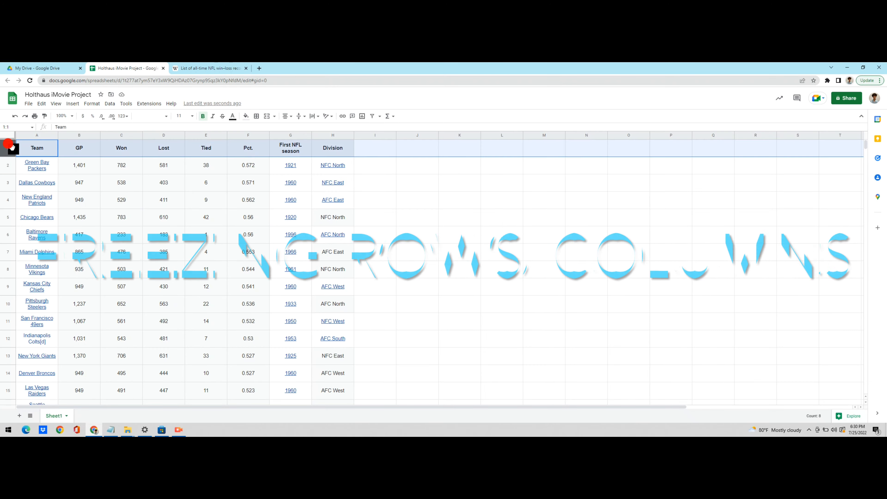
pyautogui.click(56, 104)
pyautogui.moveTo(75, 129)
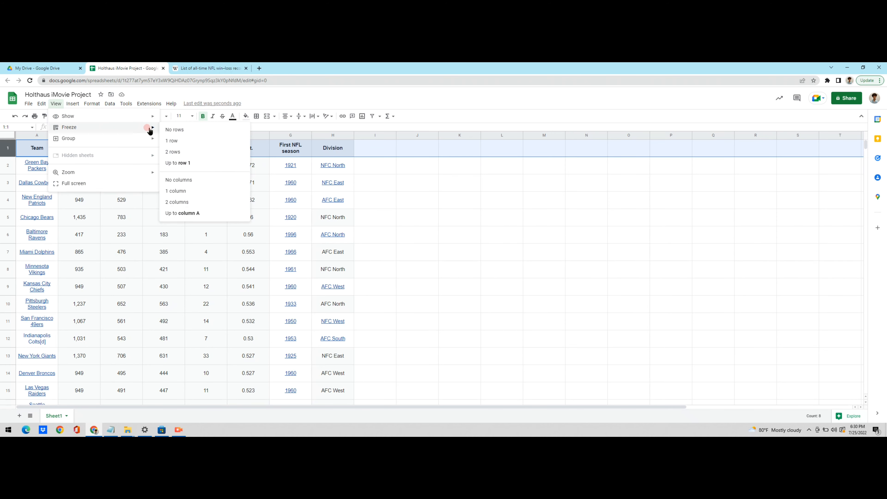
pyautogui.click(173, 141)
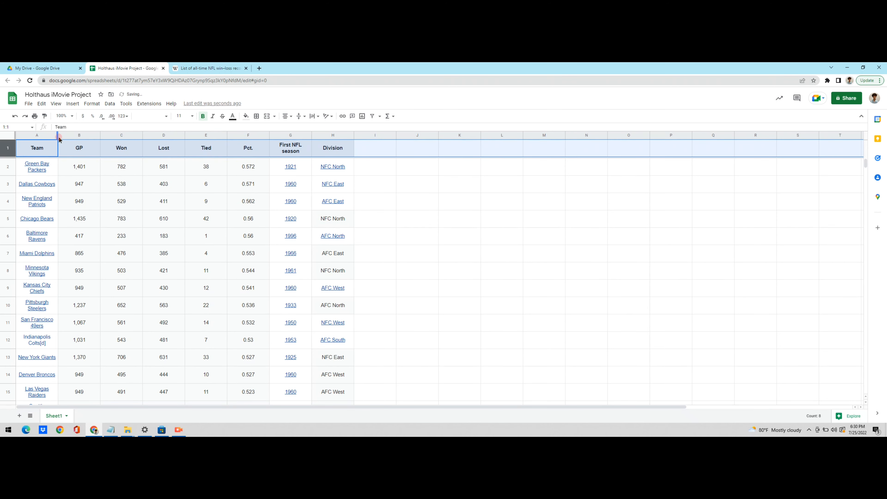
# Freeze the Team column (1 column) and check that the frozen headings stay in place
pyautogui.click(42, 135)
pyautogui.click(57, 104)
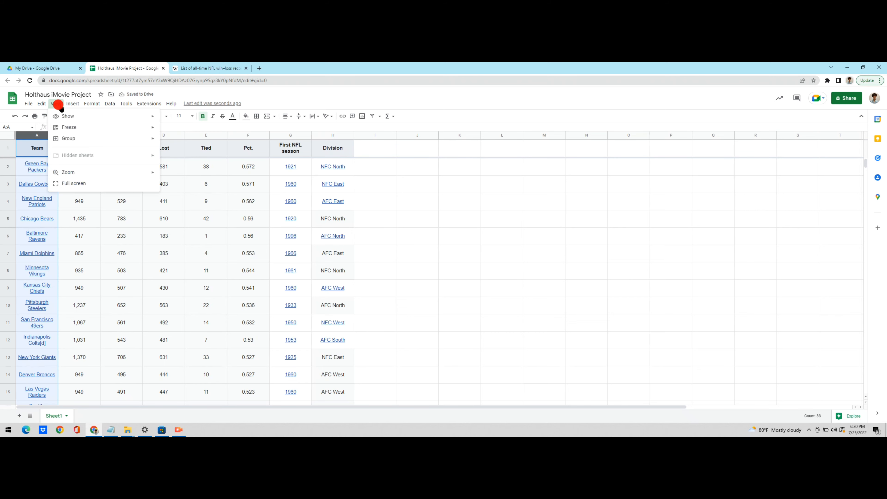
pyautogui.moveTo(78, 126)
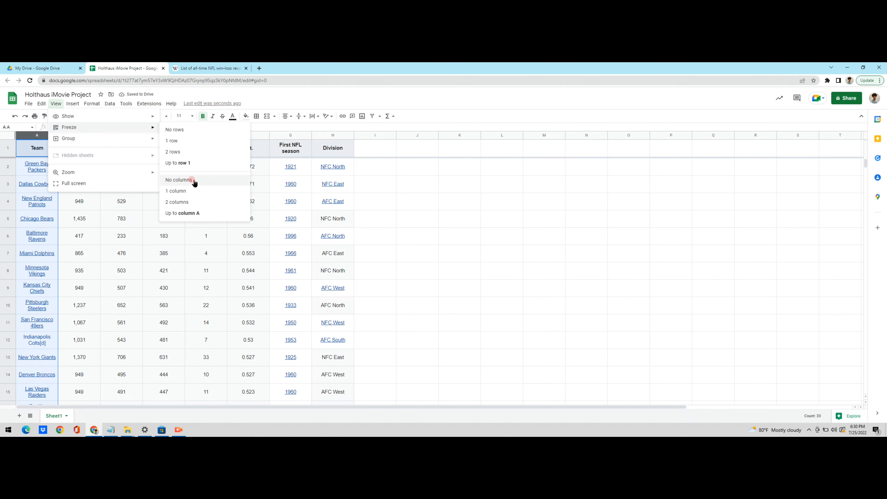
pyautogui.click(188, 192)
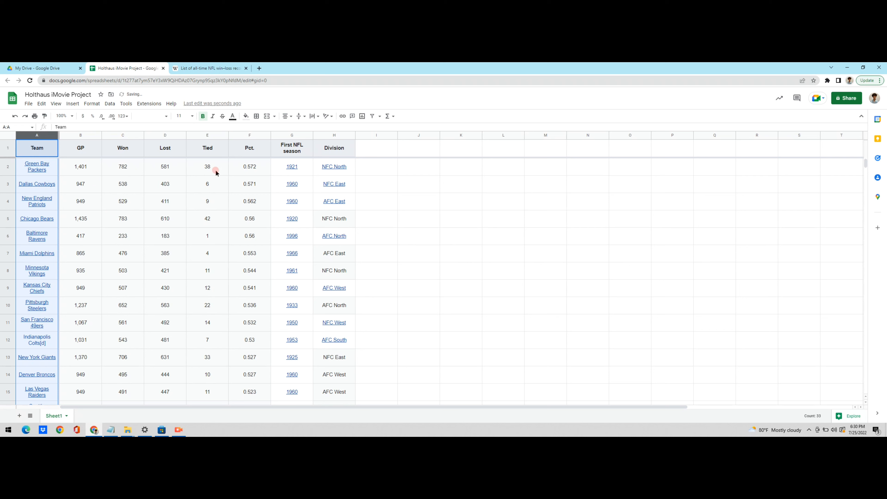
pyautogui.scroll(-3, 215, 173)
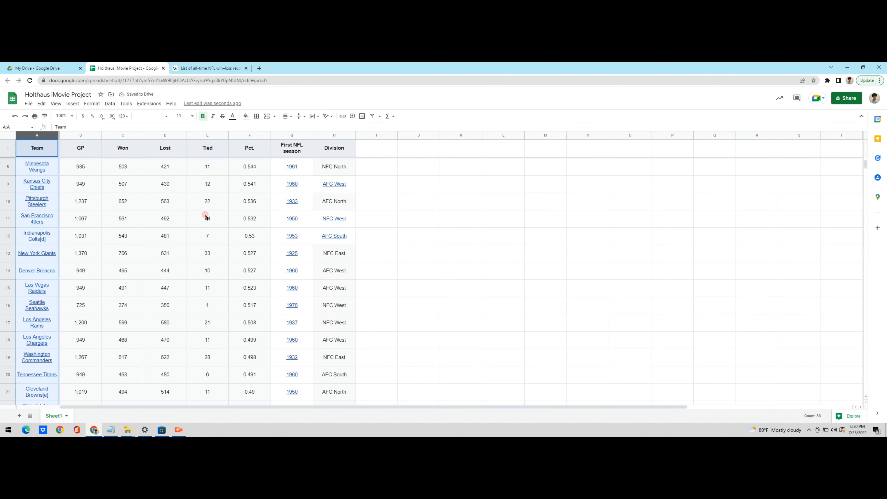
pyautogui.scroll(-2, 206, 216)
pyautogui.scroll(-1, 406, 254)
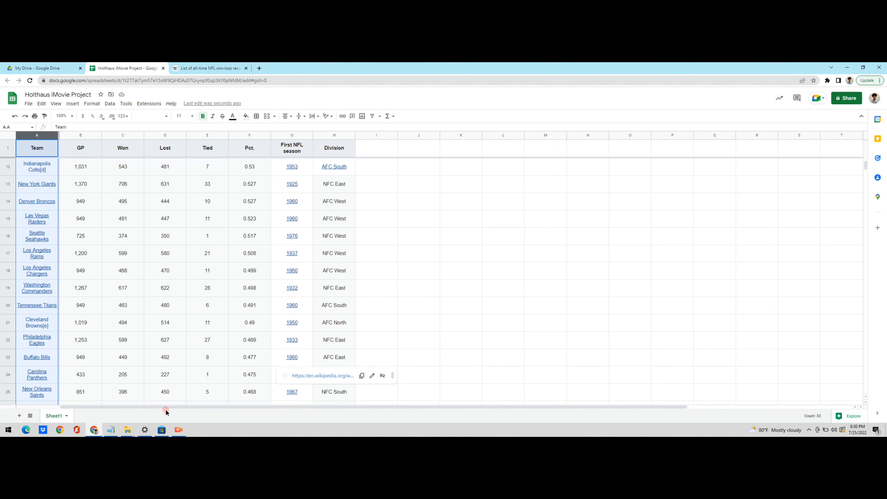
pyautogui.moveTo(189, 408); pyautogui.dragTo(142, 409)
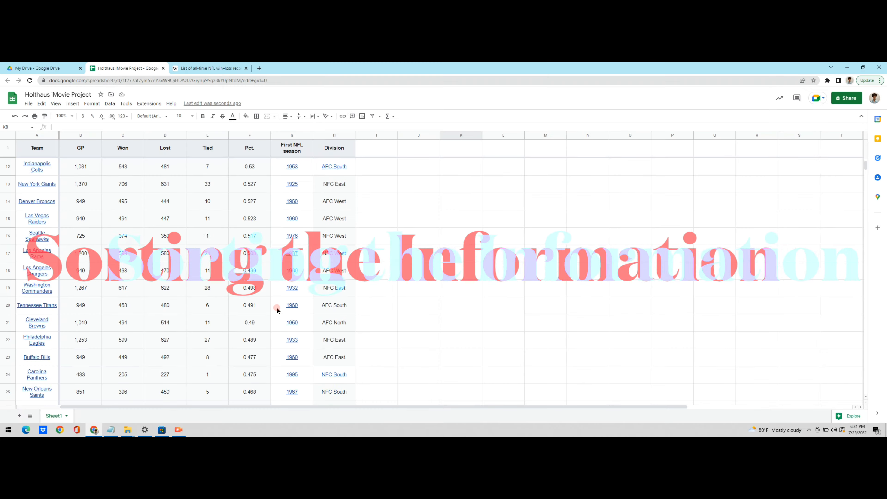
# Sort the sheet by the Pct. column in ascending order, followed by descending order
pyautogui.scroll(-4, 275, 308)
pyautogui.scroll(5, 275, 310)
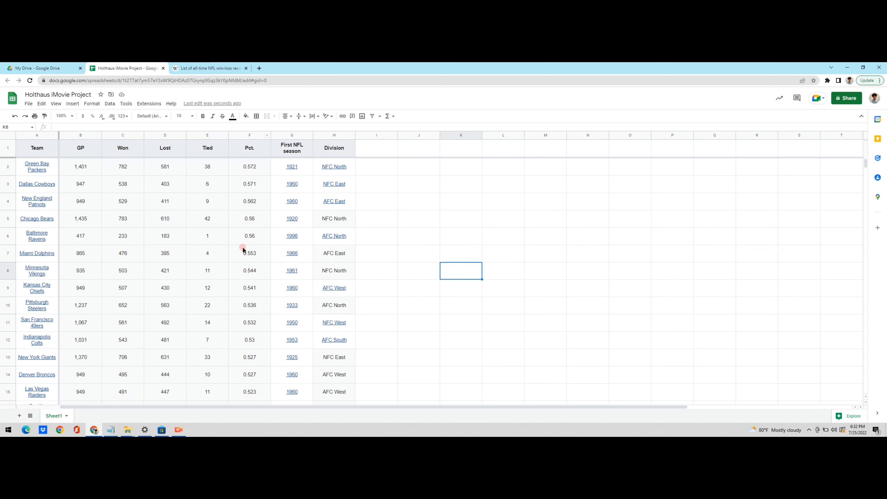
pyautogui.click(267, 137)
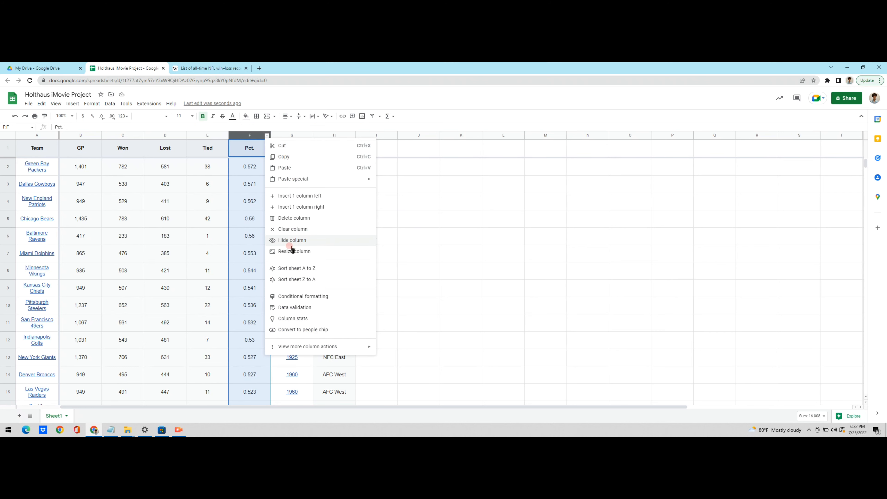
pyautogui.click(301, 269)
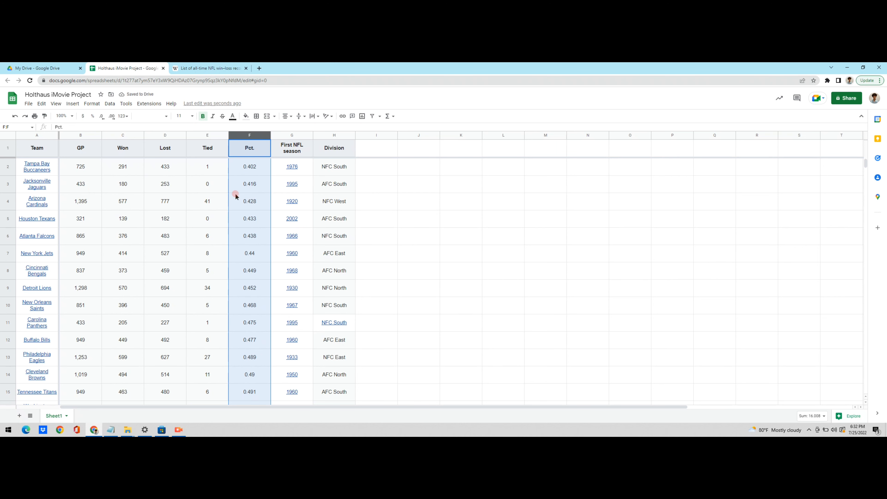
pyautogui.click(266, 136)
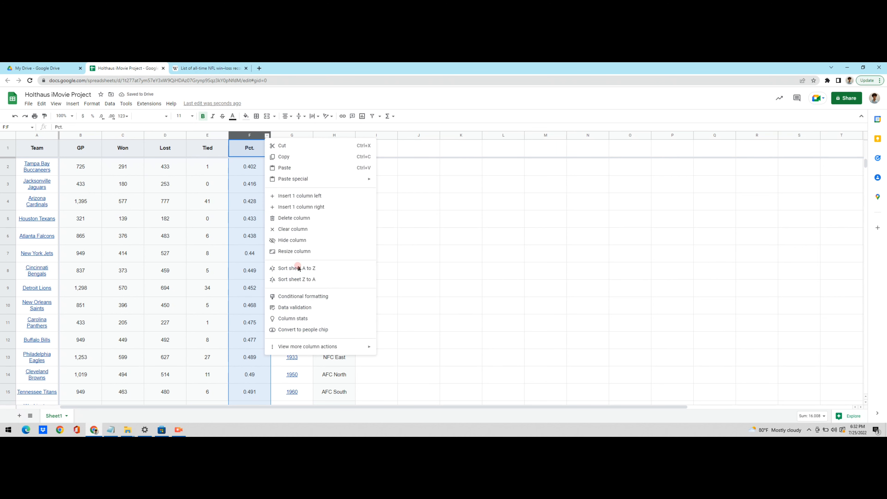
pyautogui.click(295, 280)
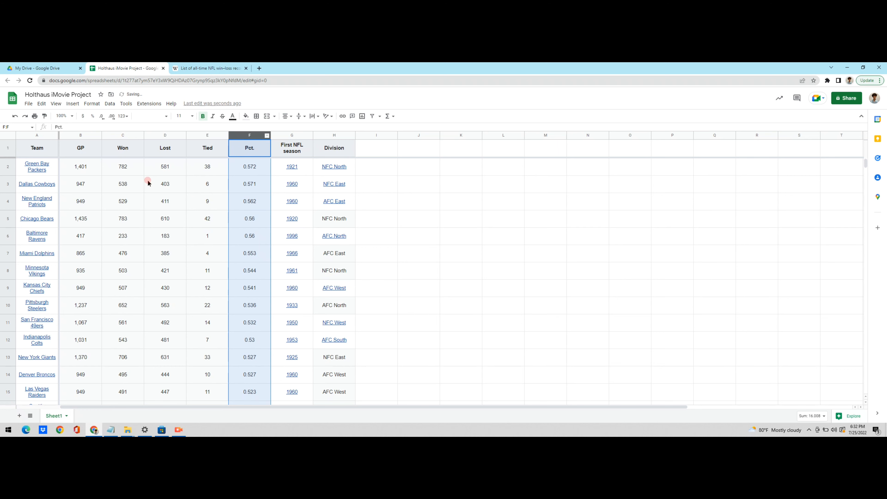
# Sort the sheet by the Team column from A to Z, followed by the Pct. column from Z to A
pyautogui.click(54, 136)
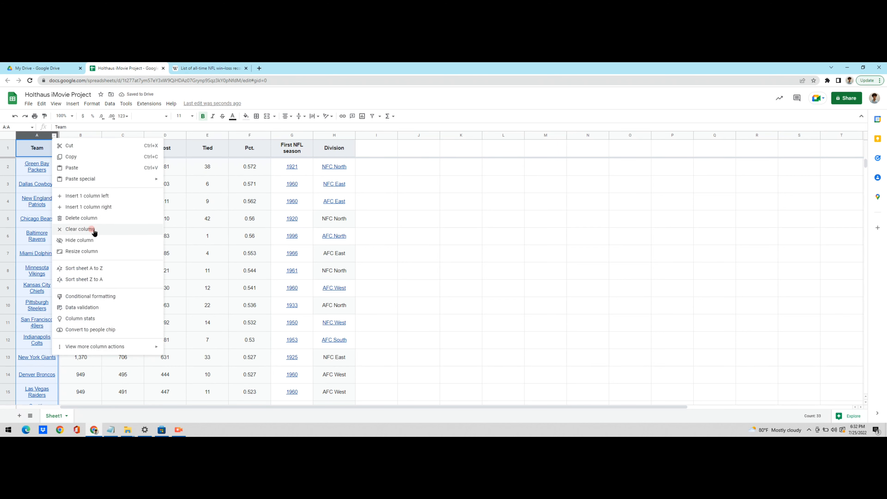
pyautogui.click(93, 261)
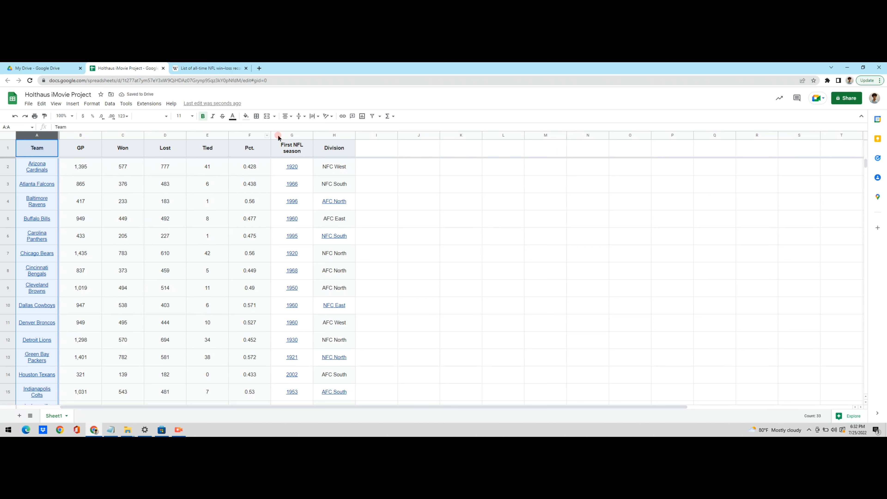
pyautogui.click(267, 135)
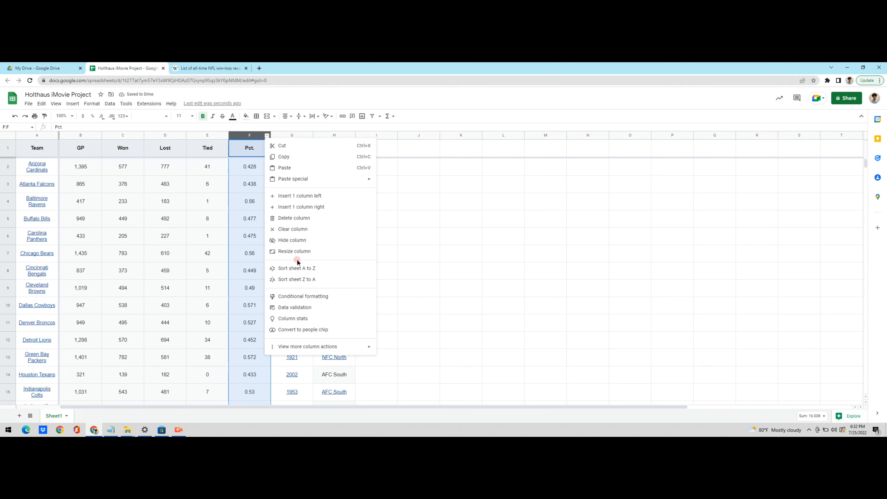
pyautogui.click(297, 279)
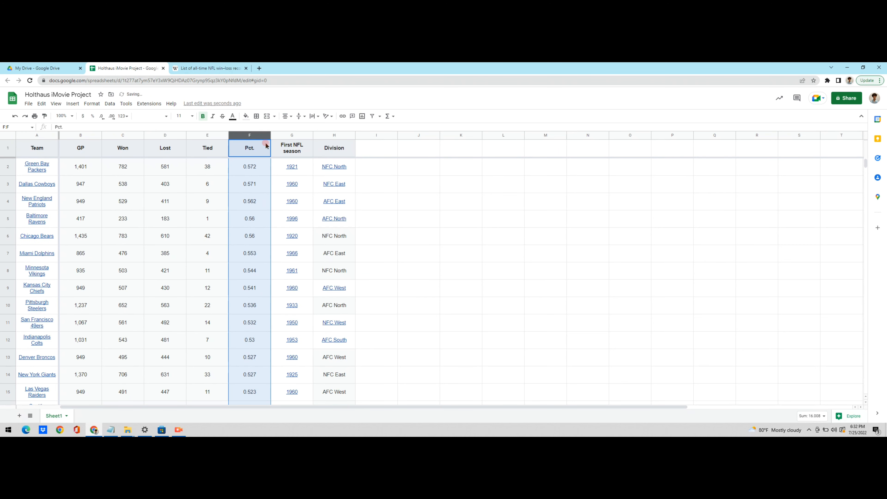
# Sort the whole sheet by the Pct. column from lowest to highest and check the order down the table
pyautogui.click(266, 135)
pyautogui.click(297, 264)
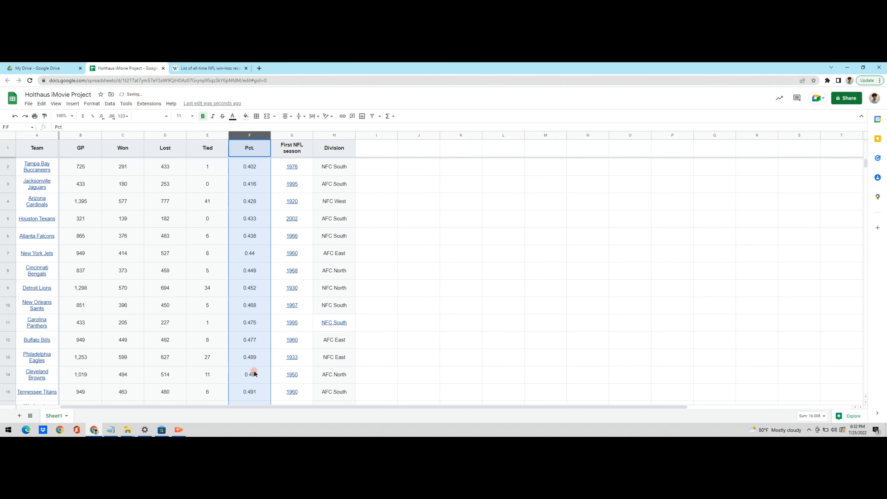
pyautogui.scroll(-5, 253, 371)
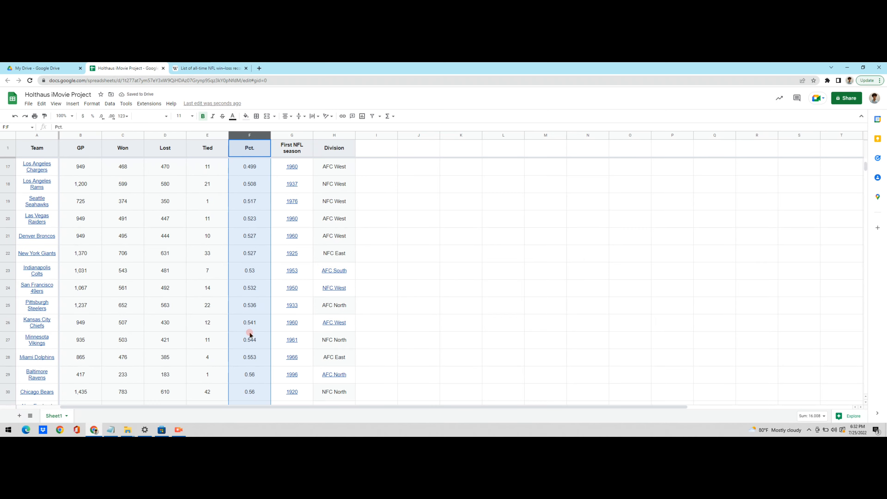
pyautogui.scroll(5, 250, 334)
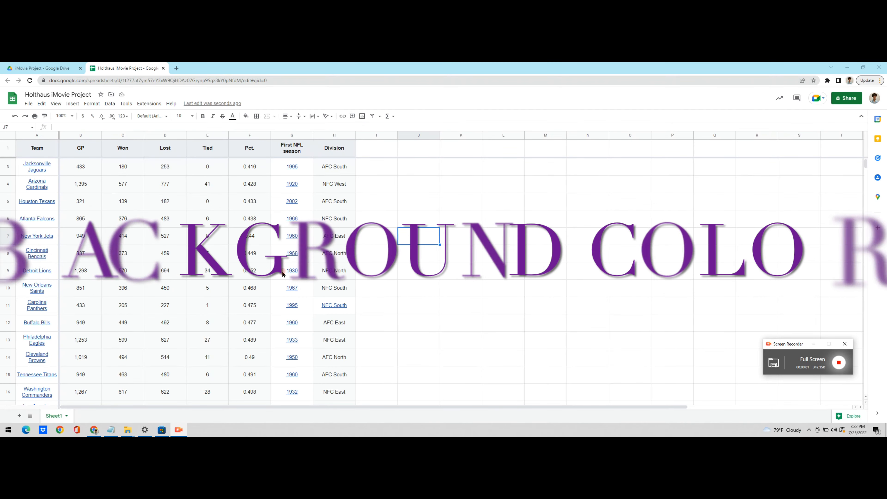
# Fill the whole Won column (column C) with a green background color
pyautogui.click(129, 135)
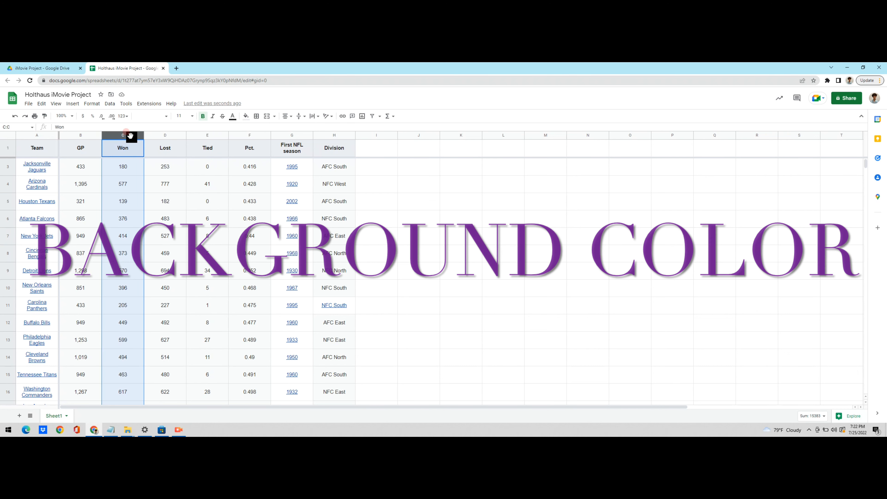
pyautogui.click(246, 117)
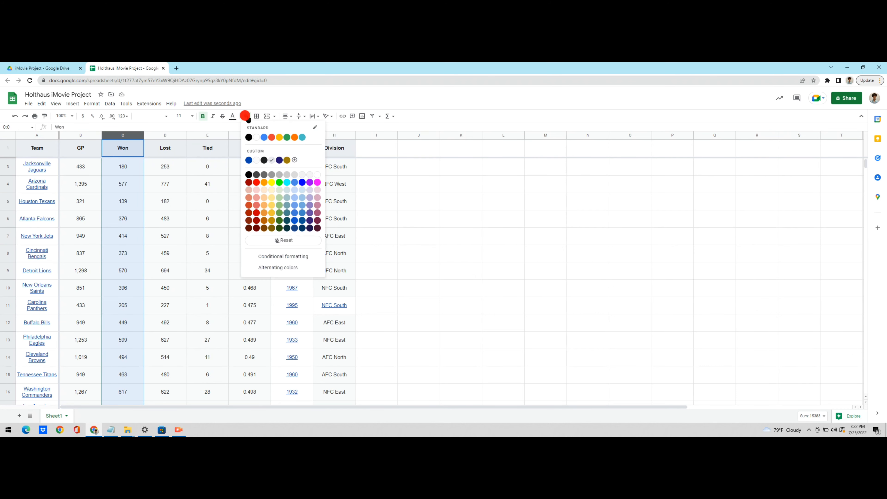
pyautogui.click(279, 213)
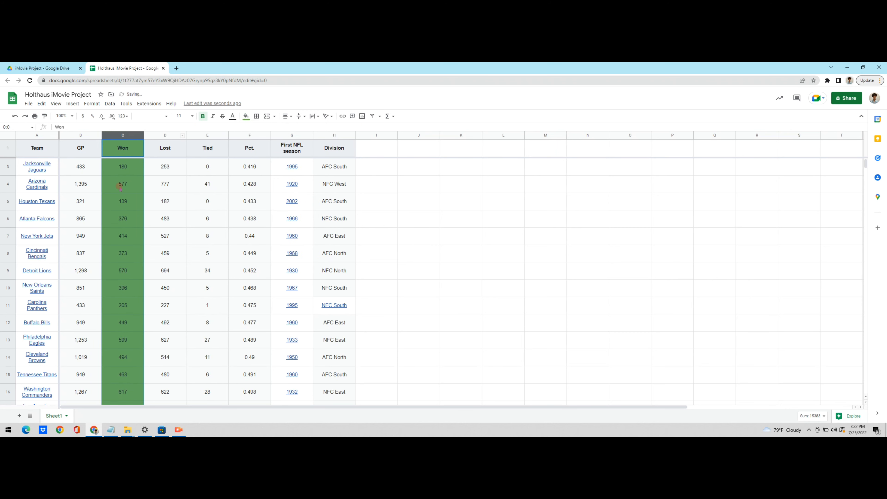
# Fill the whole Lost column (column D) with a red background color and deselect it
pyautogui.click(170, 136)
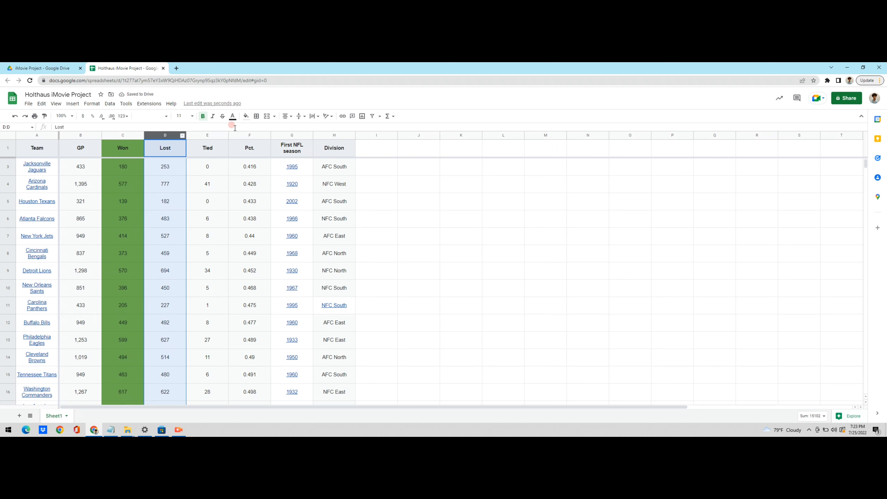
pyautogui.click(246, 116)
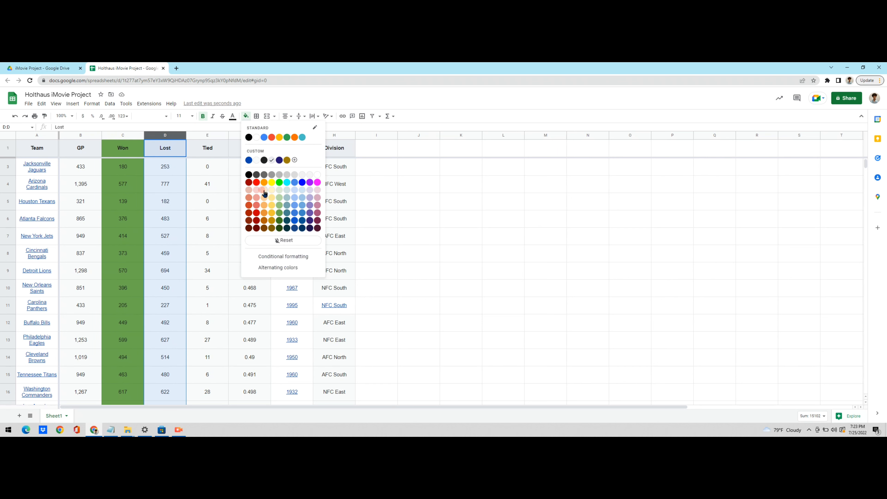
pyautogui.click(257, 213)
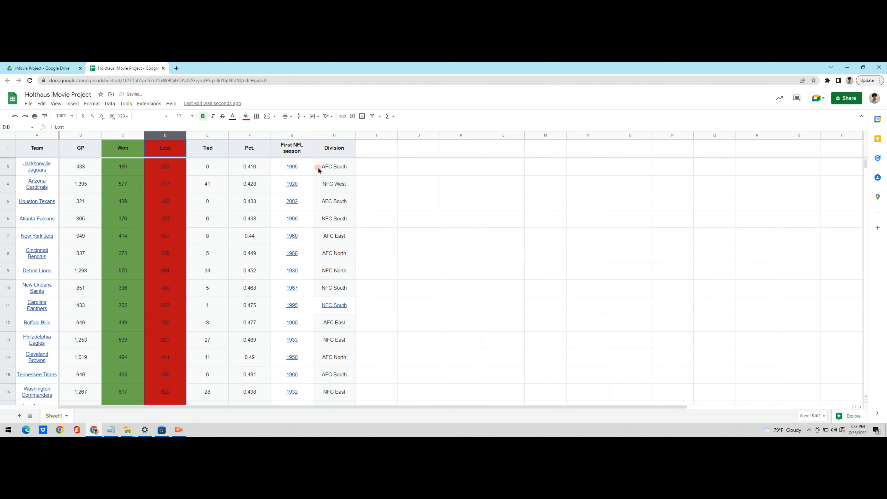
pyautogui.click(471, 221)
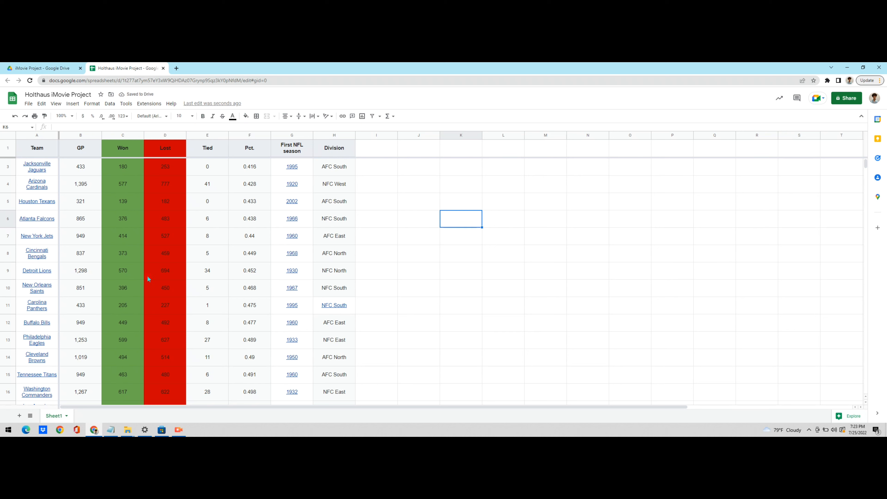
# Set the text color of the Won and Lost columns to white
pyautogui.click(127, 135)
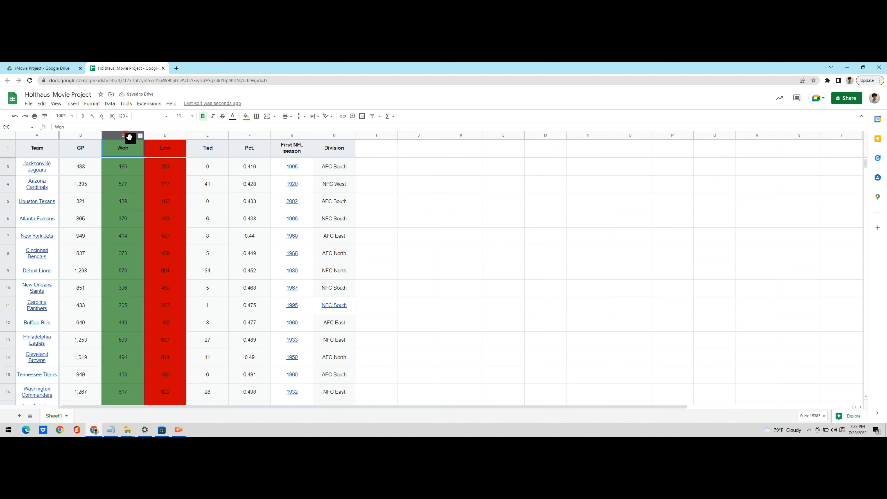
pyautogui.click(233, 117)
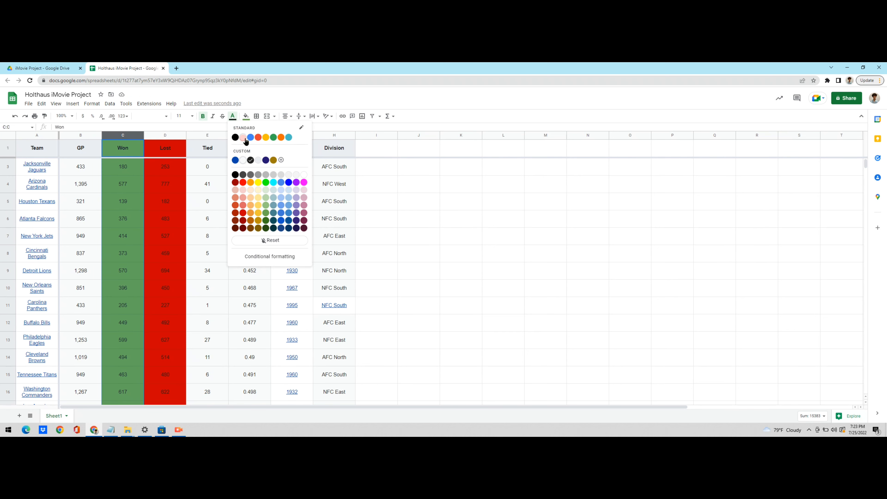
pyautogui.click(245, 137)
pyautogui.click(175, 137)
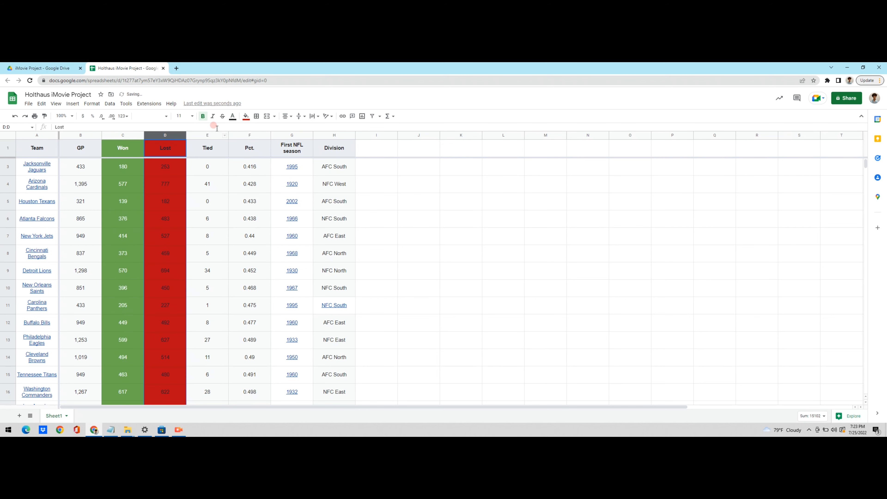
pyautogui.click(233, 118)
pyautogui.click(243, 137)
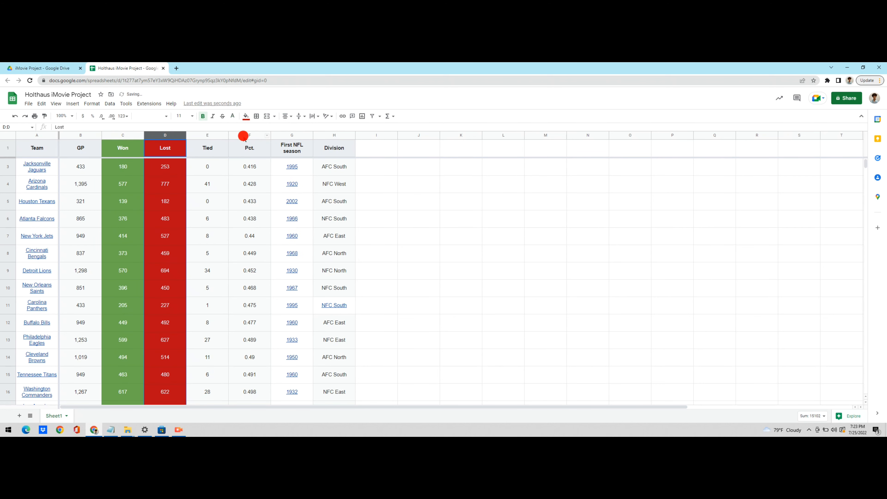
# Make all text in the Won and Lost columns bold
pyautogui.click(135, 140)
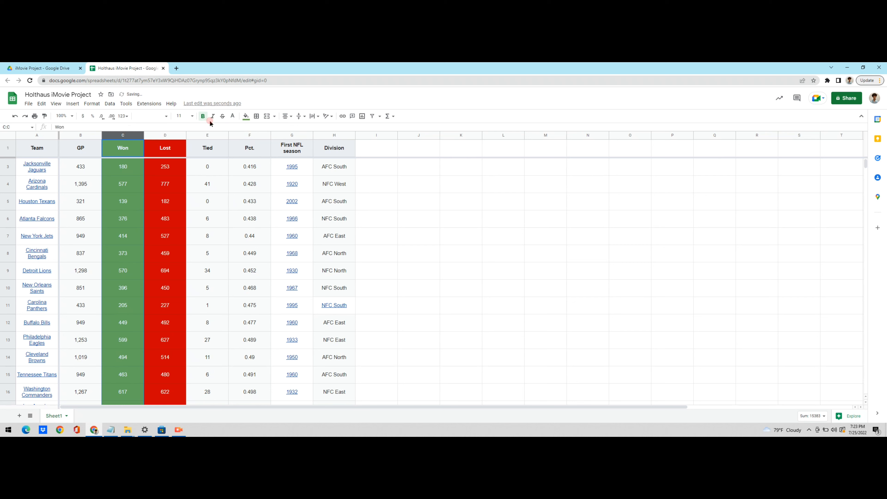
pyautogui.click(202, 118)
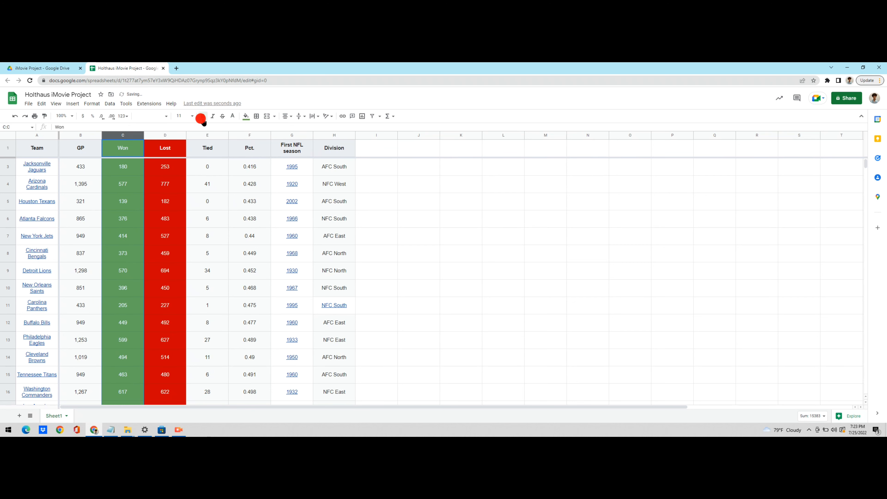
pyautogui.click(182, 138)
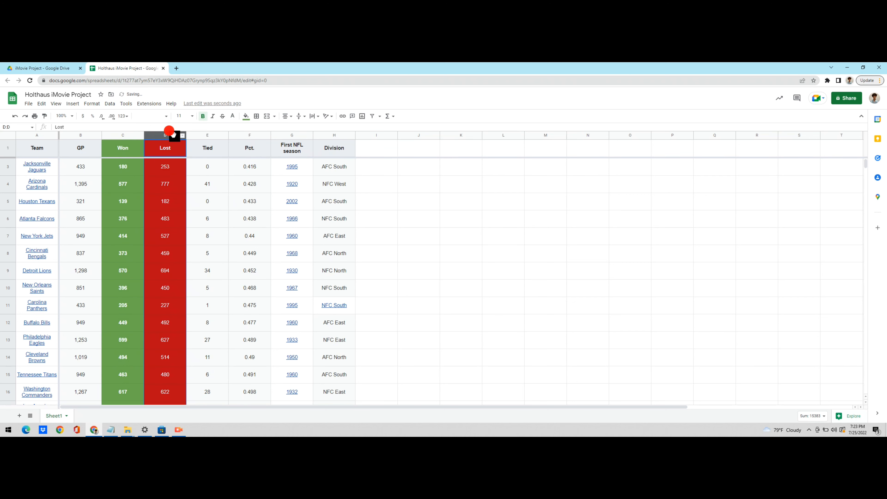
pyautogui.click(202, 119)
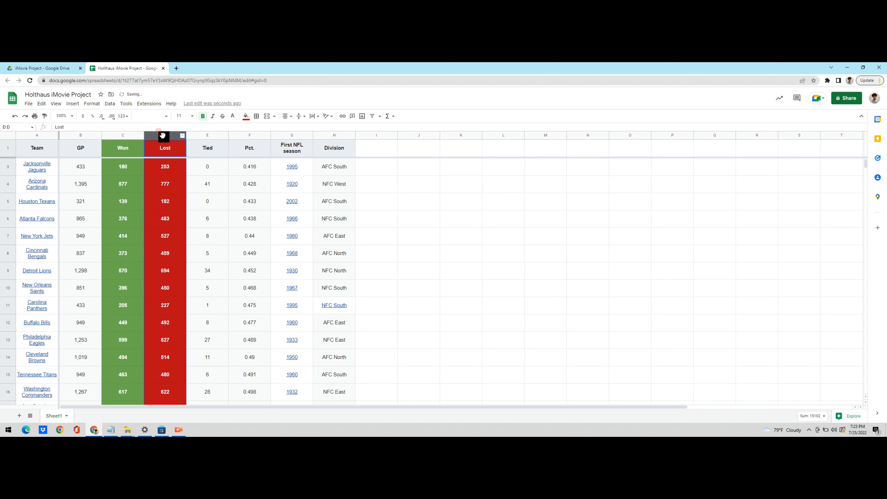
# Try italic text in the Won and Lost columns and remove the italics from both
pyautogui.click(134, 136)
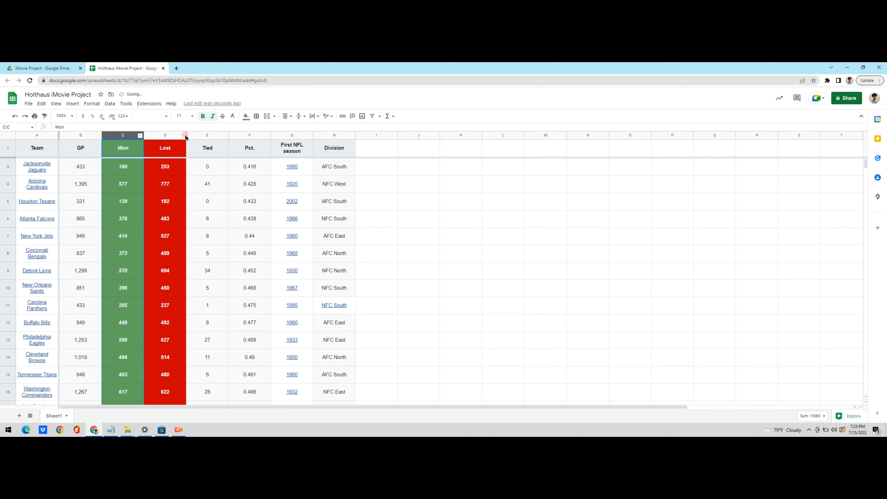
pyautogui.click(174, 137)
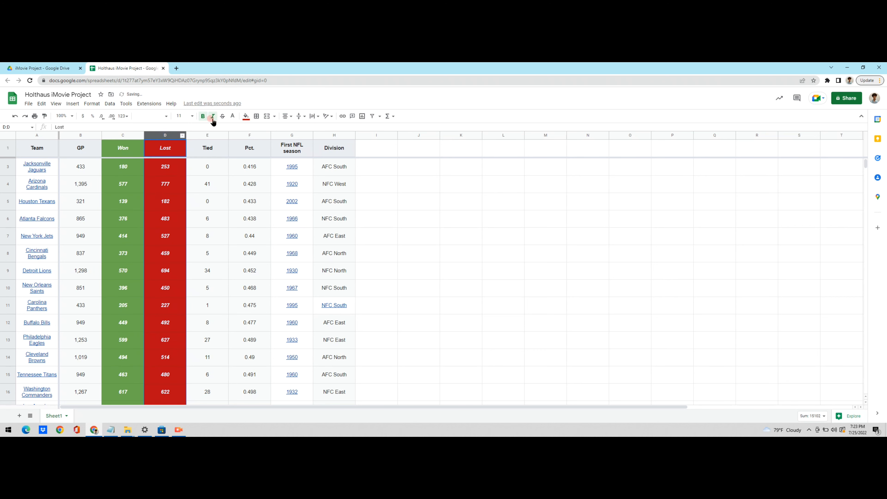
pyautogui.click(211, 118)
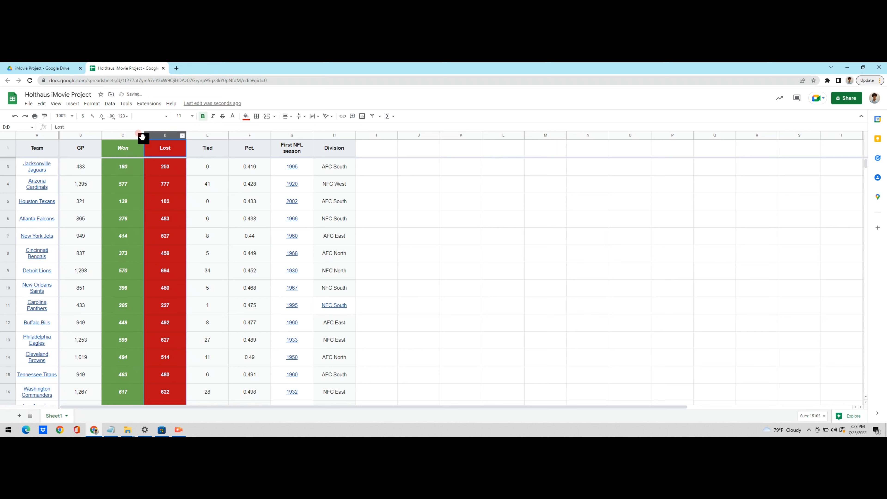
pyautogui.click(129, 135)
pyautogui.click(214, 119)
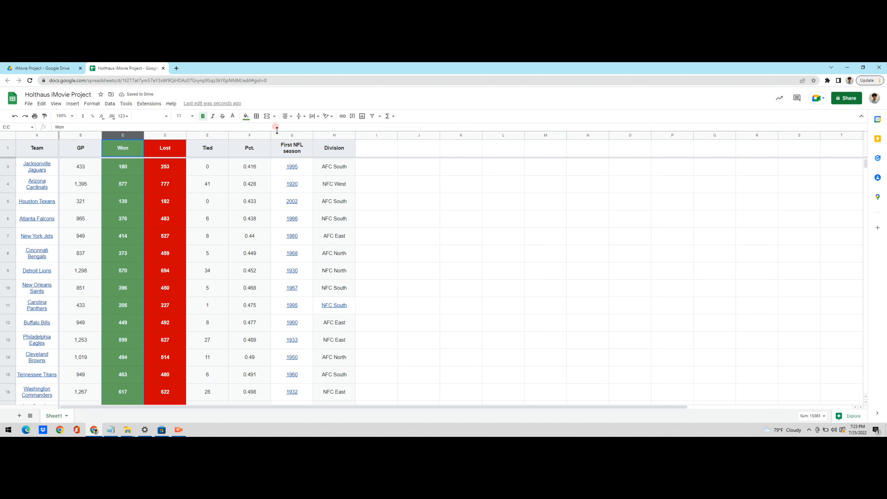
pyautogui.click(179, 430)
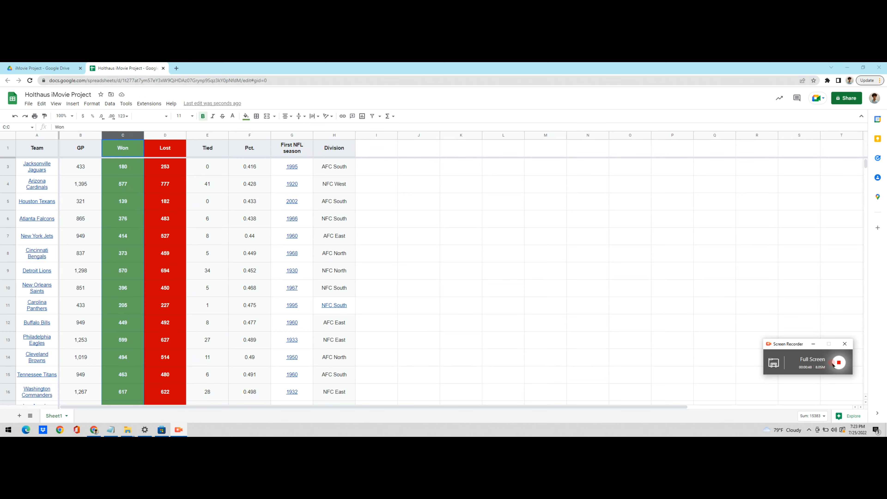
pyautogui.click(838, 362)
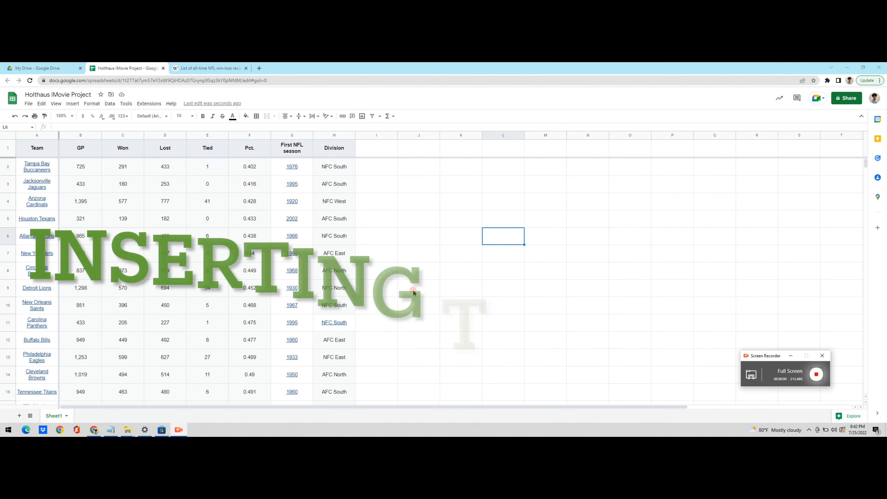
# Insert a chart from the Team column and the Pct. values in F2:F33
pyautogui.click(53, 166)
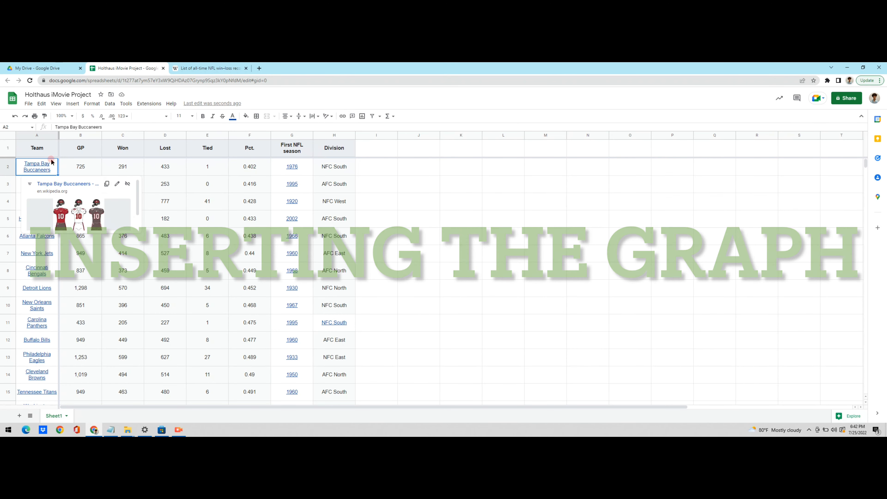
pyautogui.click(44, 136)
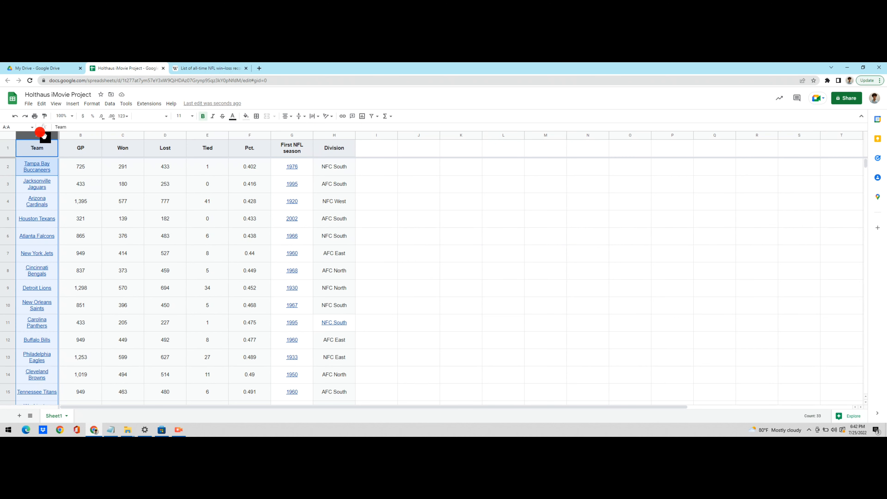
pyautogui.click(258, 168)
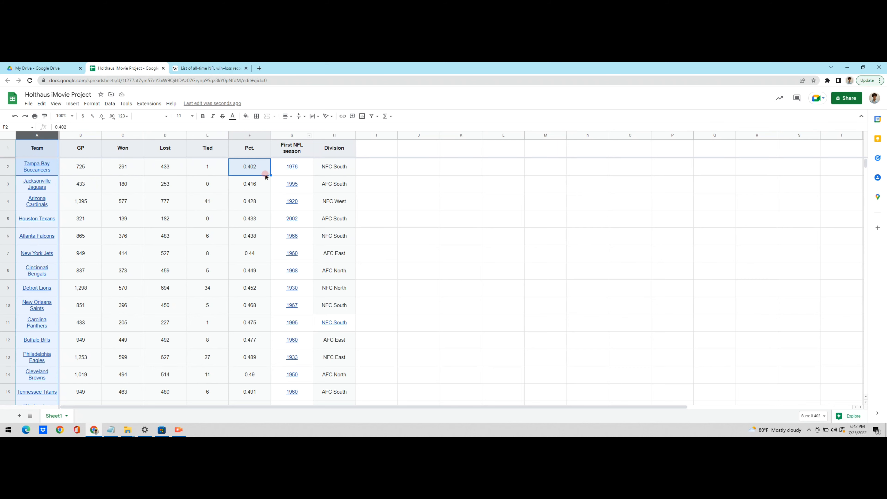
pyautogui.click(261, 186)
pyautogui.moveTo(260, 185); pyautogui.dragTo(254, 227)
pyautogui.scroll(1, 258, 218)
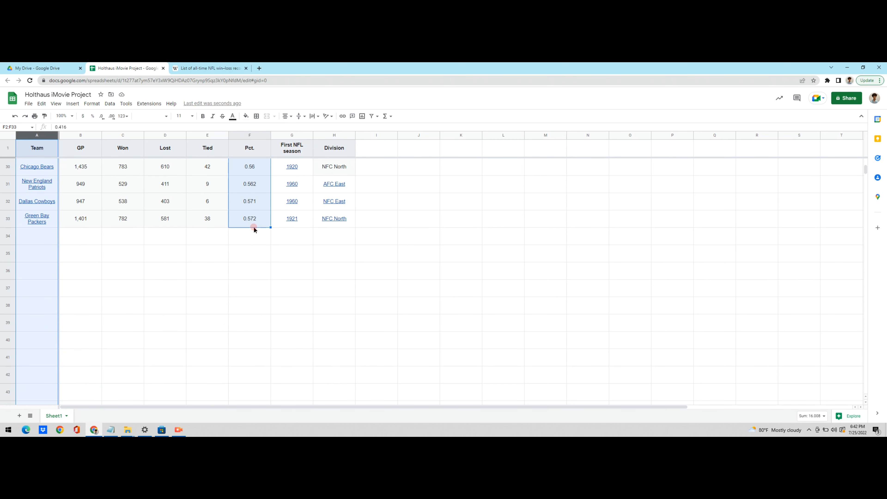
pyautogui.click(362, 116)
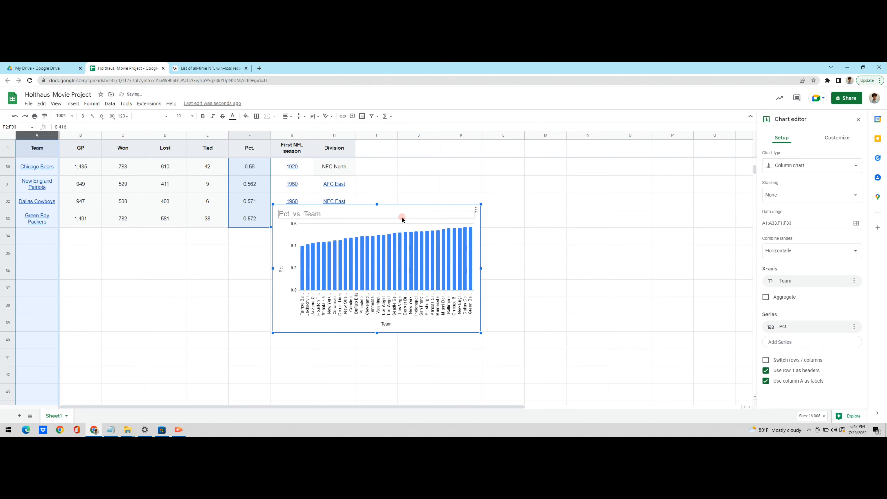
# Move the chart clear of the table data and widen it to about the end of column P
pyautogui.moveTo(401, 210); pyautogui.dragTo(544, 208)
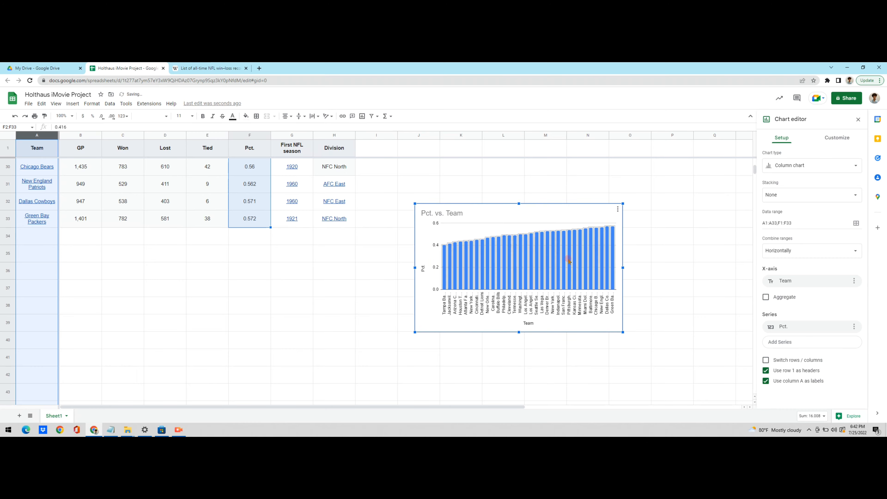
pyautogui.click(179, 430)
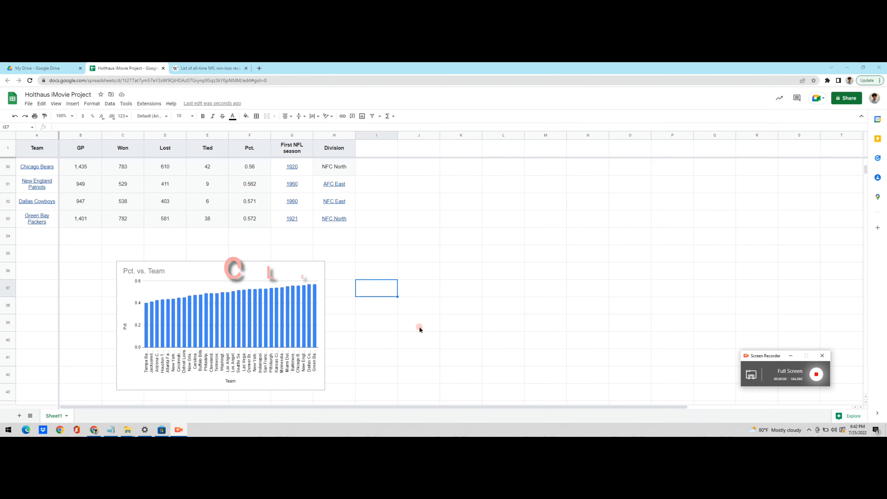
pyautogui.click(323, 323)
pyautogui.moveTo(325, 325); pyautogui.dragTo(697, 308)
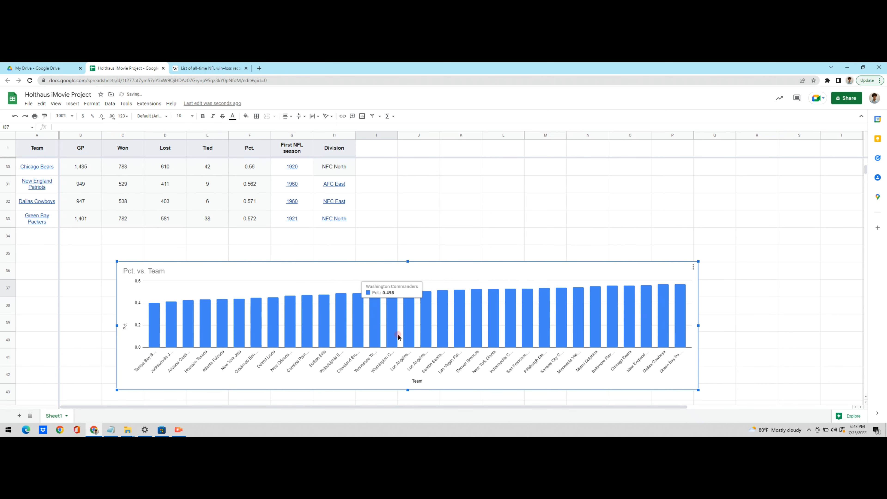
# Change the chart title to "NFL Teams All-Time W/L %"
pyautogui.rightClick(199, 276)
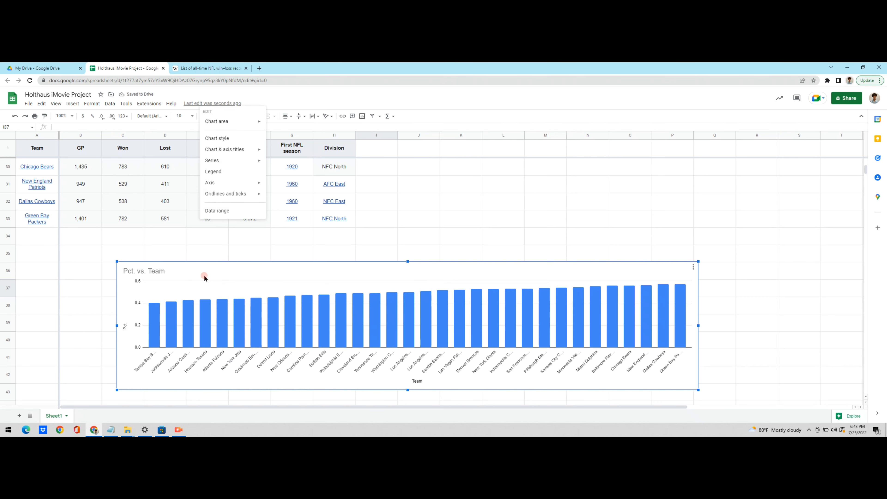
pyautogui.doubleClick(204, 277)
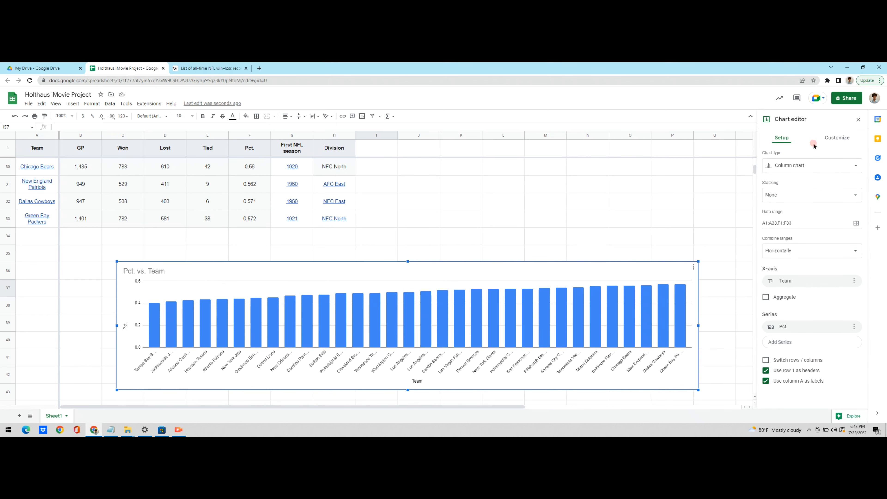
pyautogui.click(830, 140)
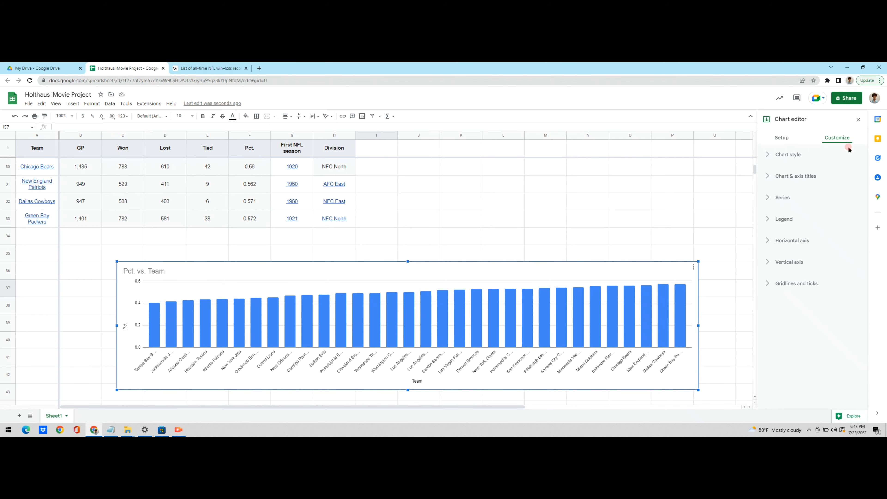
pyautogui.click(783, 179)
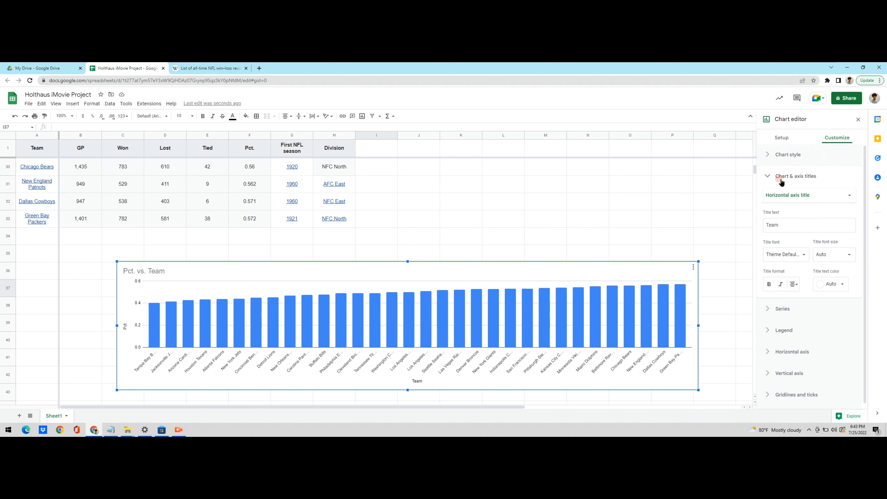
pyautogui.click(791, 198)
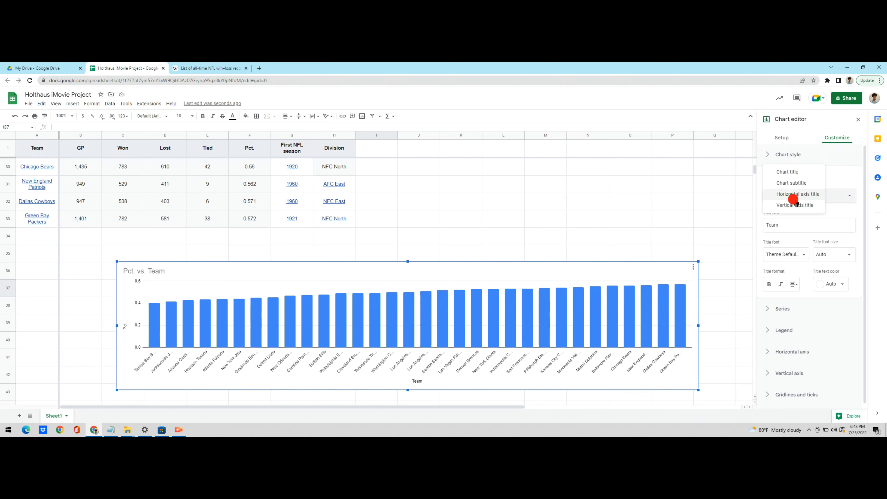
pyautogui.click(787, 172)
pyautogui.tripleClick(770, 228)
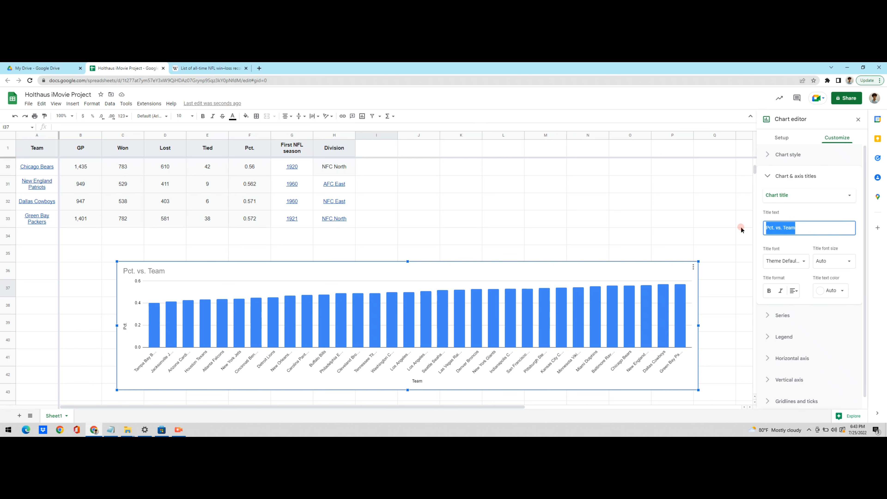
pyautogui.press('BackSpace')
pyautogui.write('NFL Te')
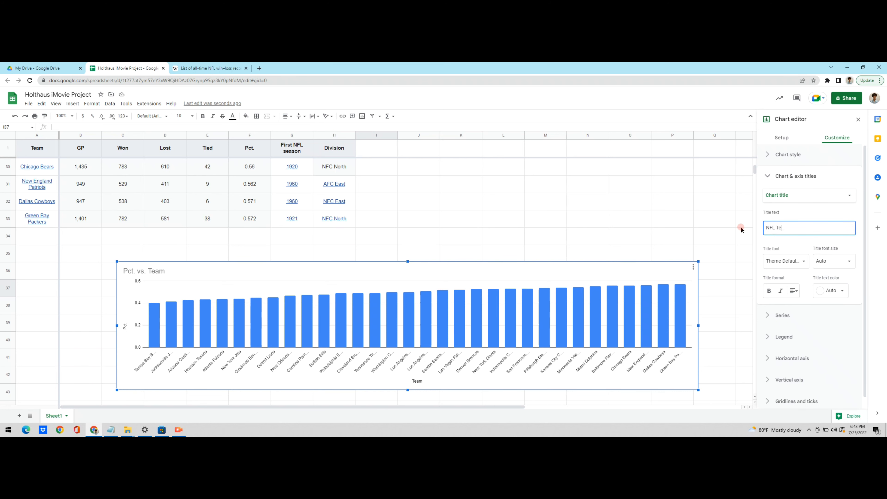
pyautogui.write('ams All')
pyautogui.press('BackSpace')
pyautogui.write('-Time W')
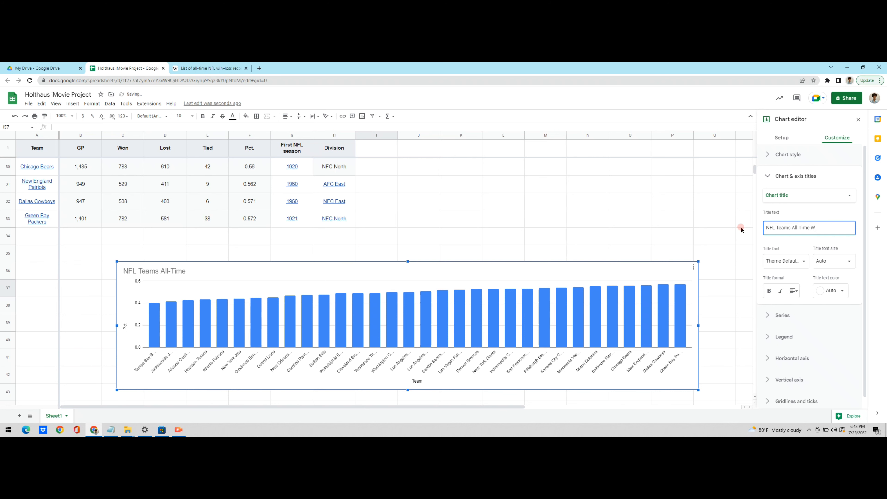
pyautogui.write('/L %')
pyautogui.click(777, 178)
# Set the major step of the chart's vertical axis gridlines to 0.03
pyautogui.click(771, 284)
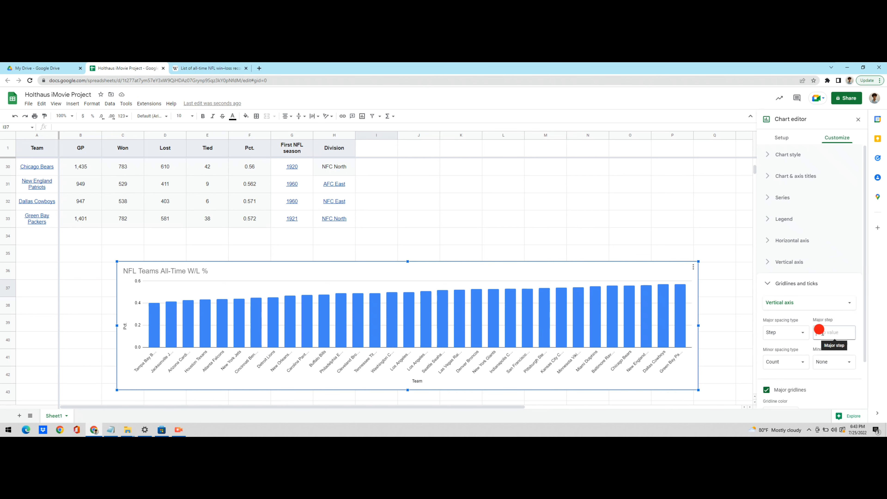
pyautogui.click(823, 332)
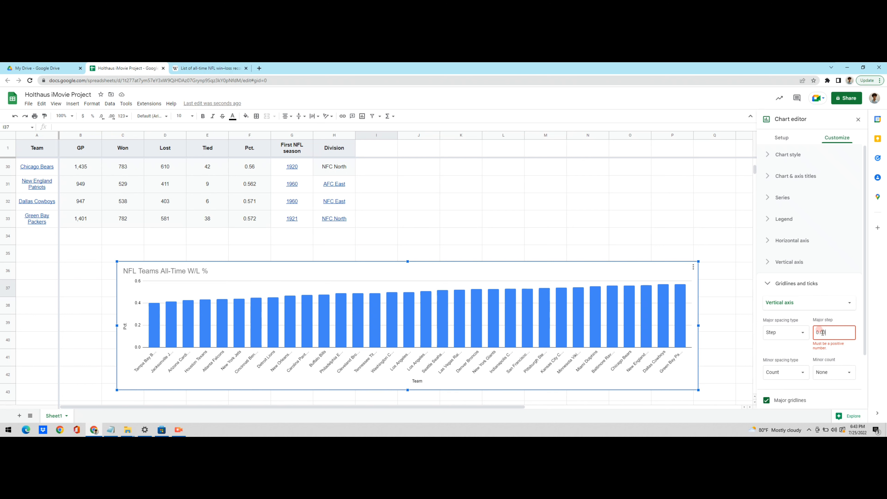
pyautogui.write('3')
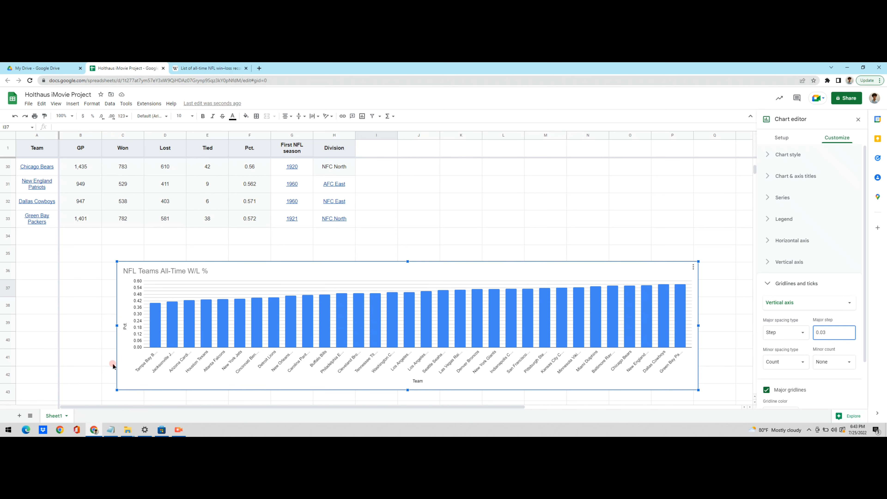
pyautogui.click(406, 366)
pyautogui.click(768, 283)
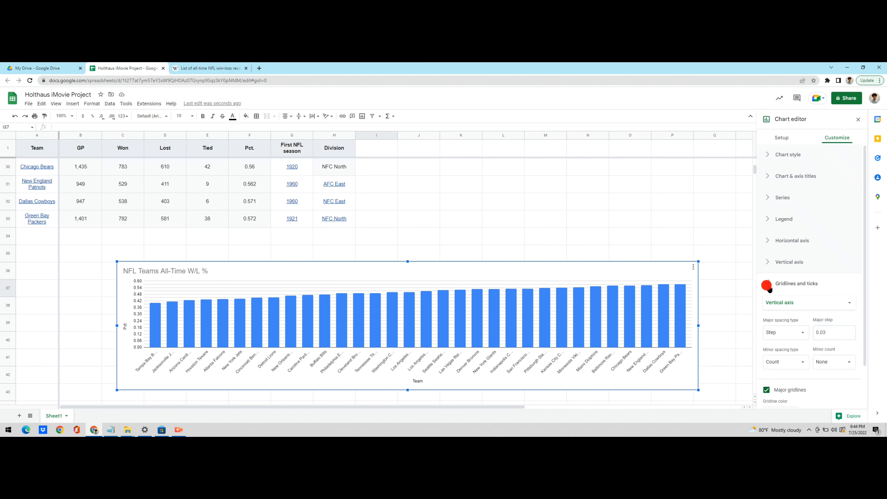
pyautogui.click(181, 433)
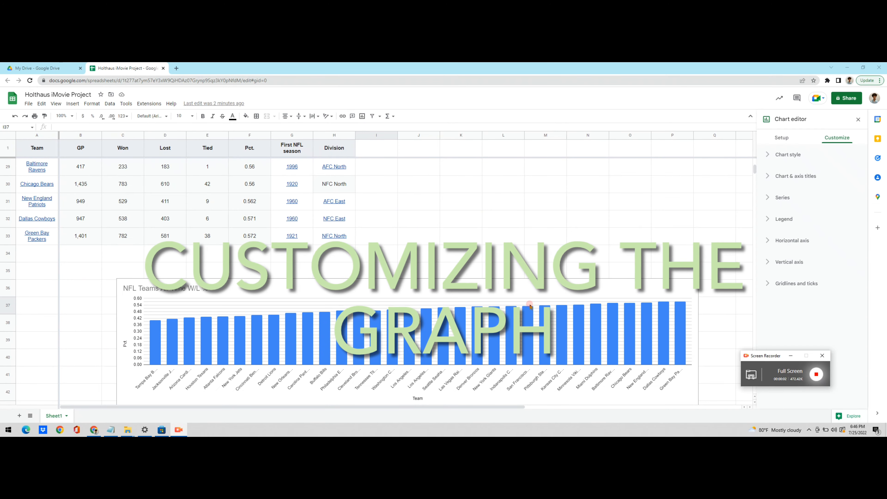
# Search the web for "nfl team color codes" in a new browser tab and open the teamcolorcodes.com NFL page
pyautogui.click(176, 68)
pyautogui.write('nfl ')
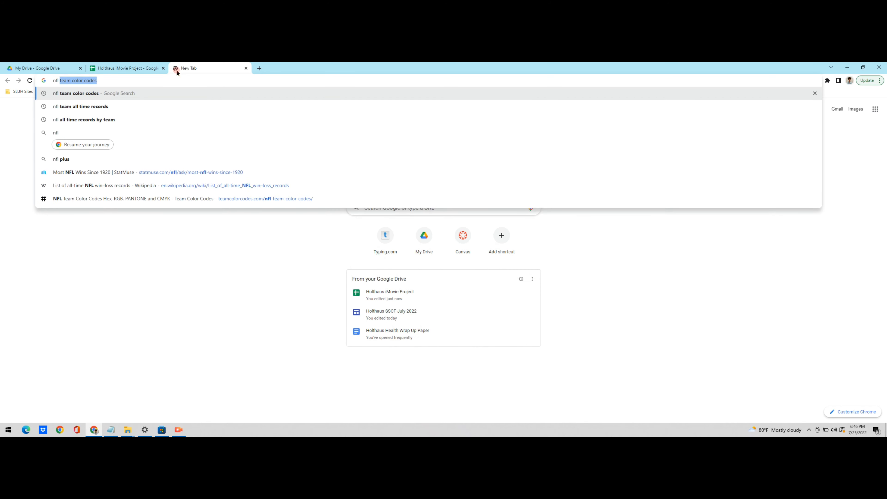
pyautogui.write('team color cod')
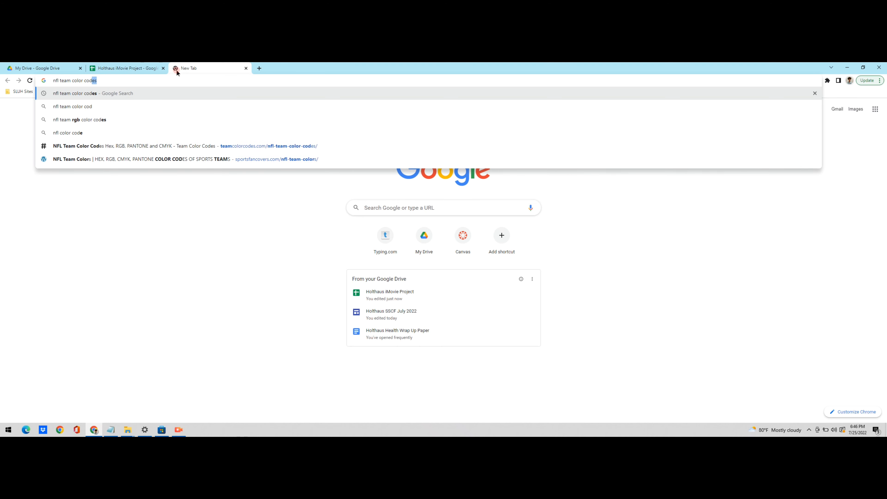
pyautogui.press('Return')
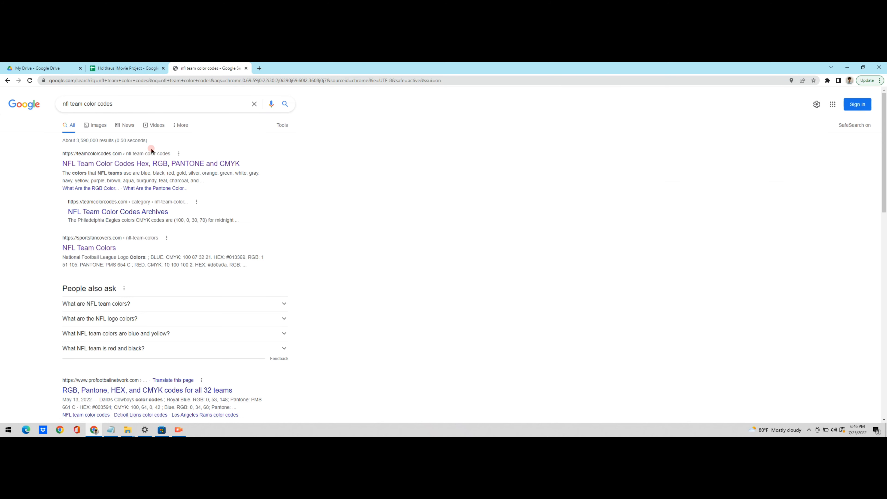
pyautogui.click(123, 165)
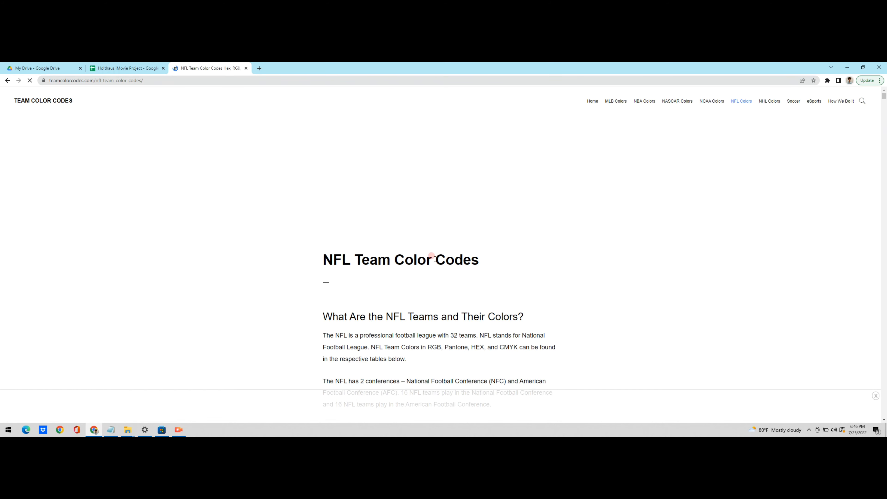
# Open the Baltimore Ravens color page and copy the purple hex code 241773
pyautogui.scroll(-5, 436, 257)
pyautogui.scroll(-10, 444, 255)
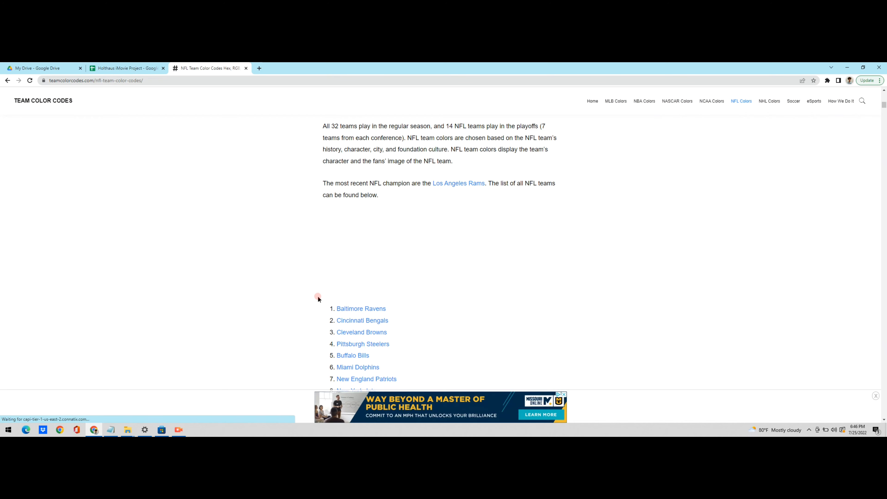
pyautogui.click(369, 309)
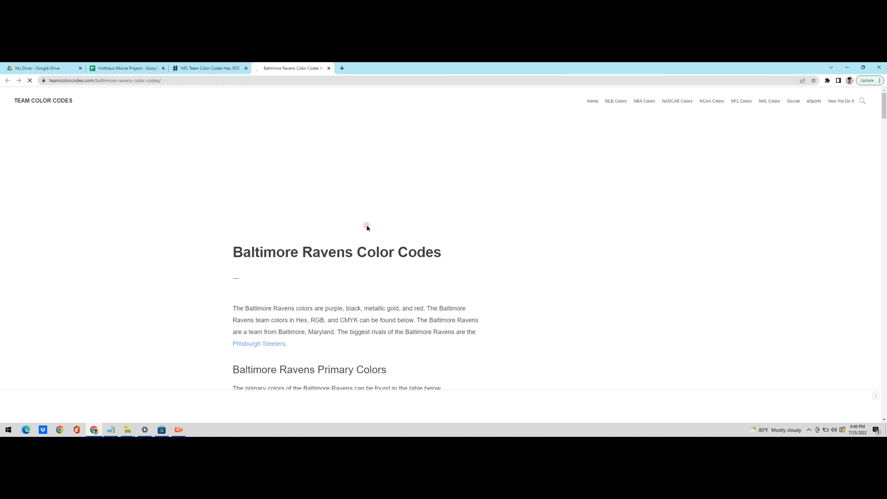
pyautogui.scroll(-5, 374, 249)
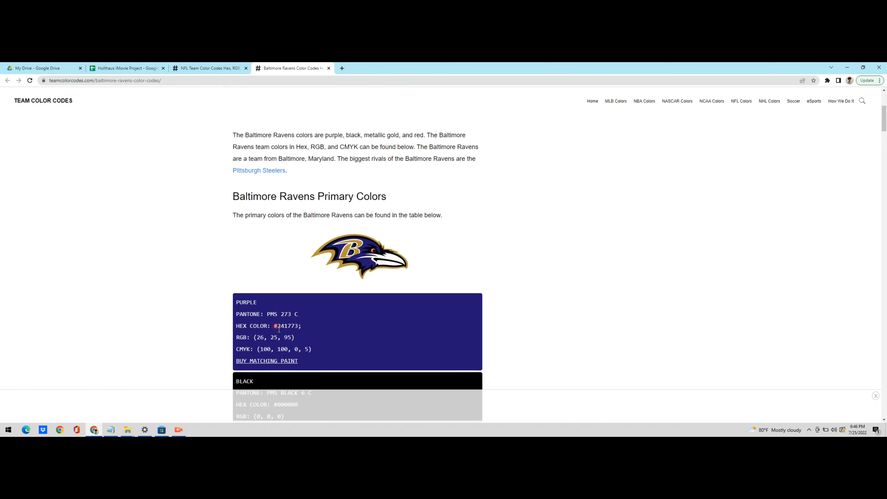
pyautogui.moveTo(278, 325); pyautogui.dragTo(298, 327)
pyautogui.hotkey('ctrl', 'c')
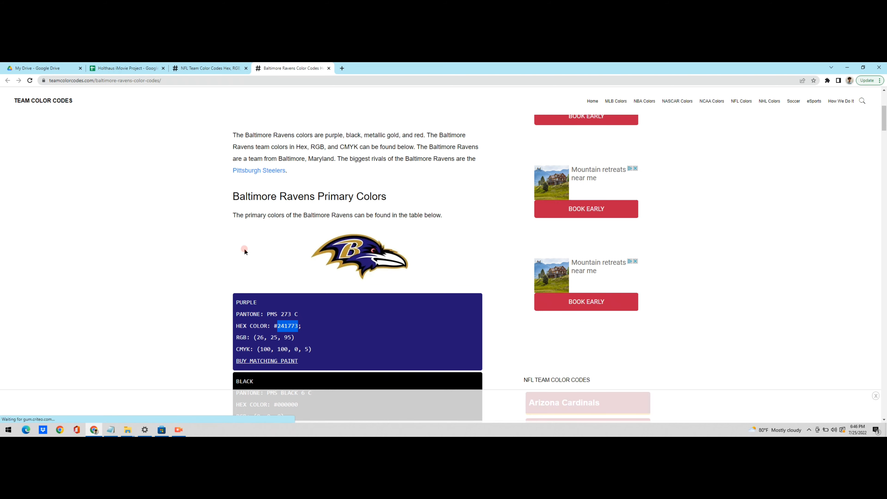
# Return to the Holthaus iMovie Project spreadsheet and fill the chart's Baltimore Ravens column with the custom hex color 241773
pyautogui.click(229, 70)
pyautogui.click(150, 68)
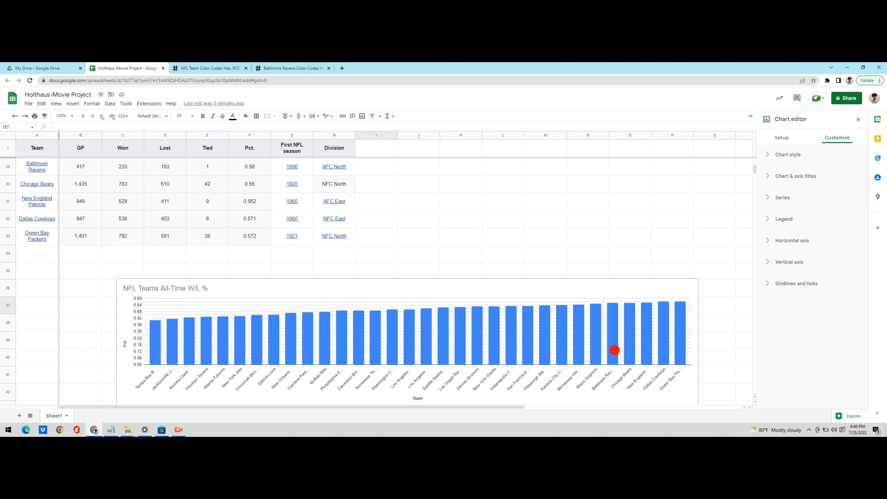
pyautogui.click(615, 350)
pyautogui.click(613, 340)
pyautogui.click(614, 340)
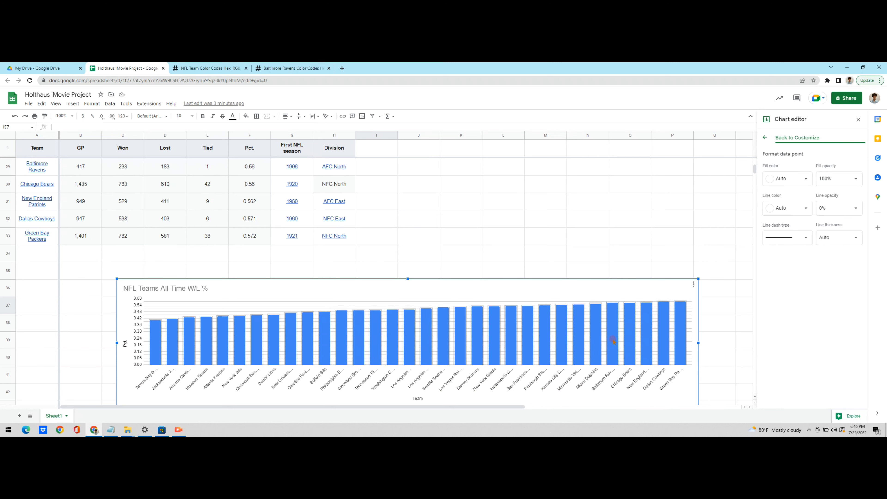
pyautogui.click(790, 178)
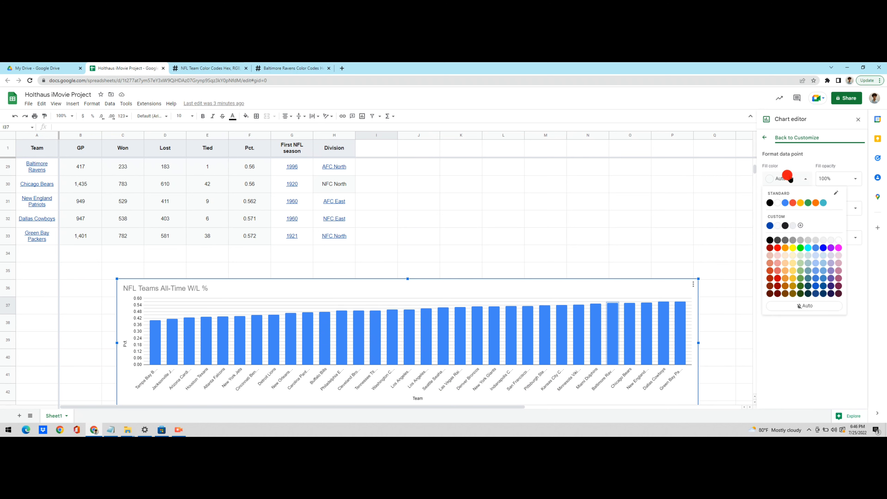
pyautogui.click(800, 225)
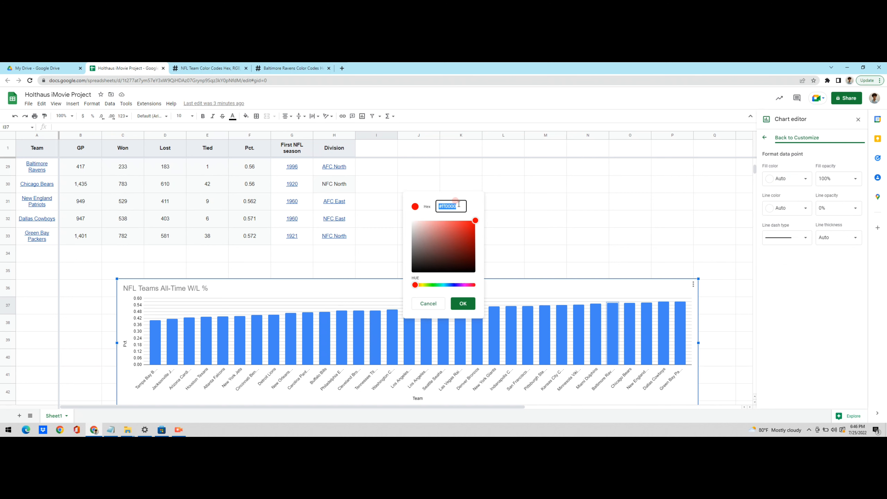
pyautogui.hotkey('ctrl', 'v')
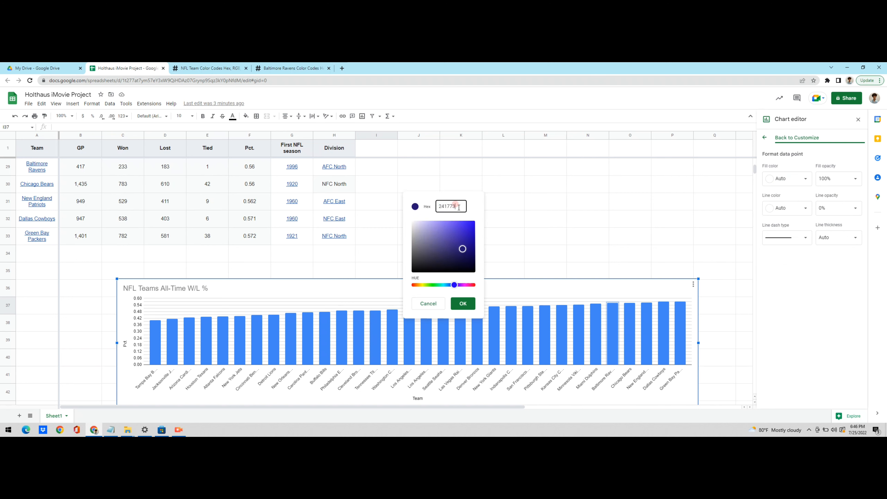
pyautogui.click(463, 303)
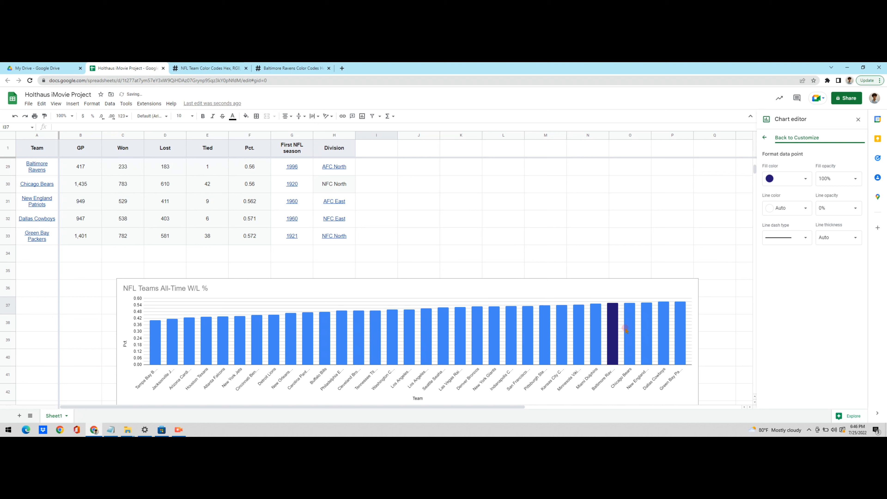
# Switch to the Baltimore Ravens color codes page and copy the metallic gold hex code 9E7C0C
pyautogui.click(281, 69)
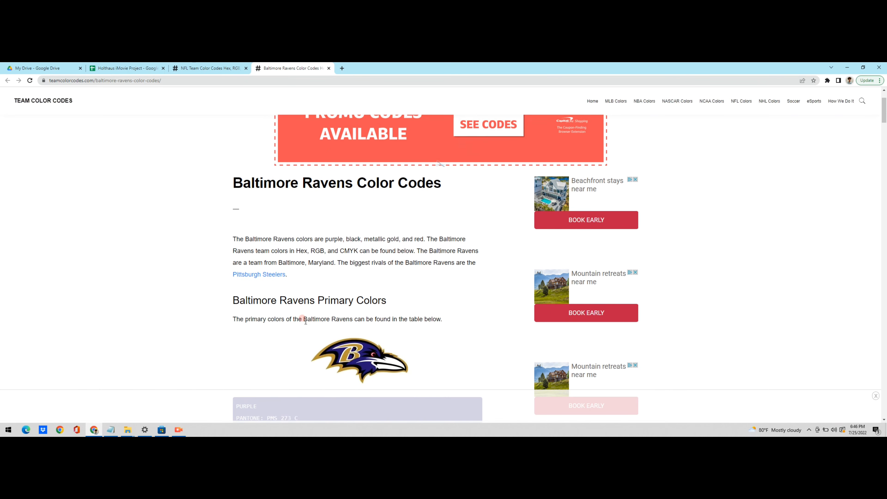
pyautogui.scroll(-5, 295, 308)
pyautogui.scroll(-2, 294, 310)
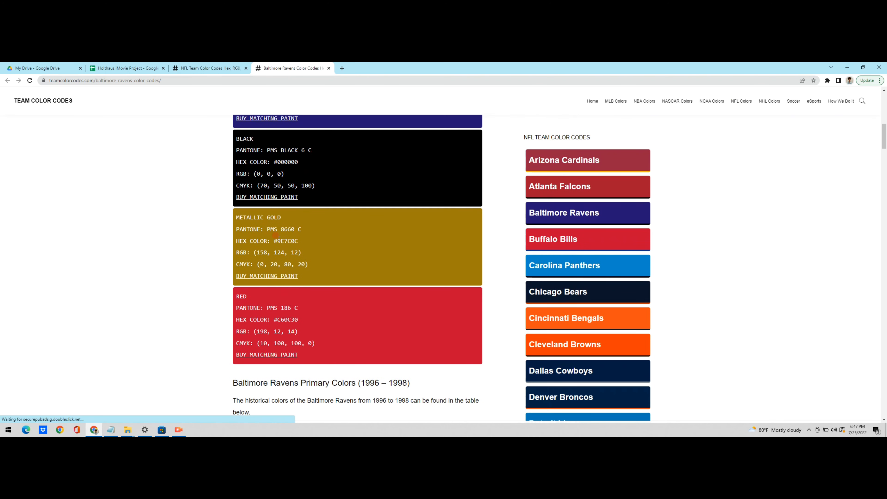
pyautogui.moveTo(278, 241); pyautogui.dragTo(298, 240)
pyautogui.hotkey('ctrl', 'c')
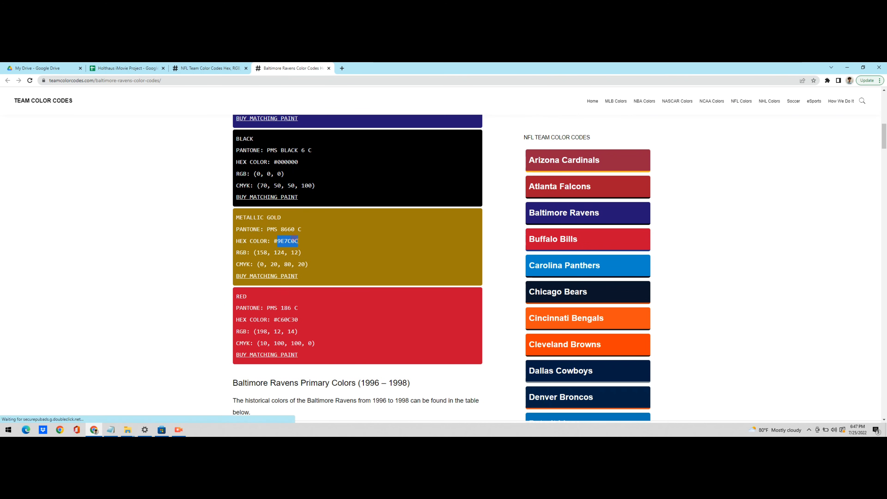
# Return to the Holthaus iMovie Project spreadsheet and give the Baltimore Ravens column the custom line color 9E7C0C
pyautogui.click(148, 70)
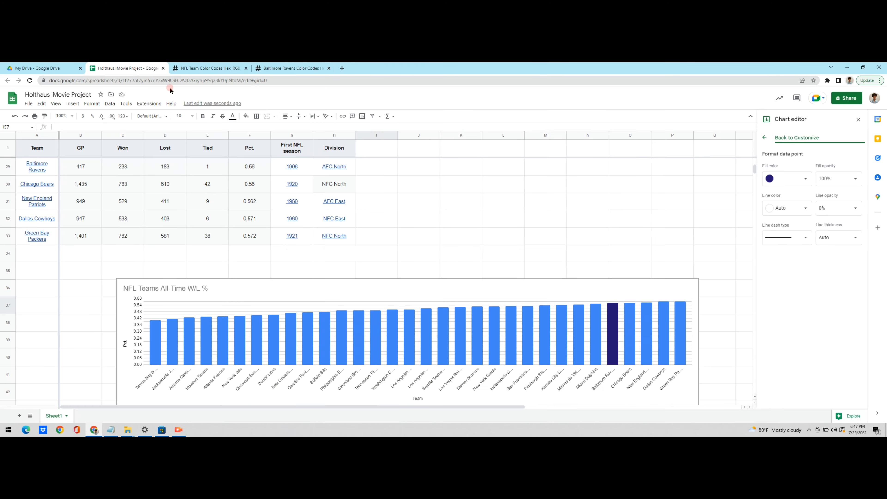
pyautogui.click(778, 207)
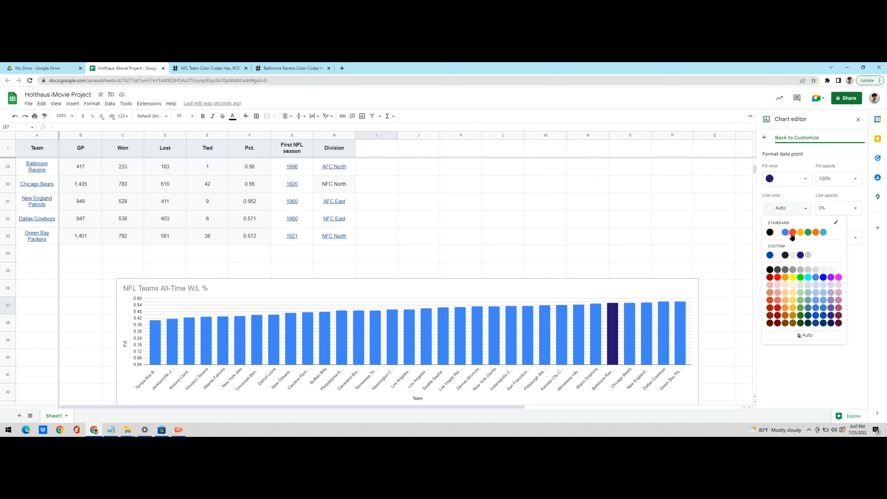
pyautogui.click(806, 254)
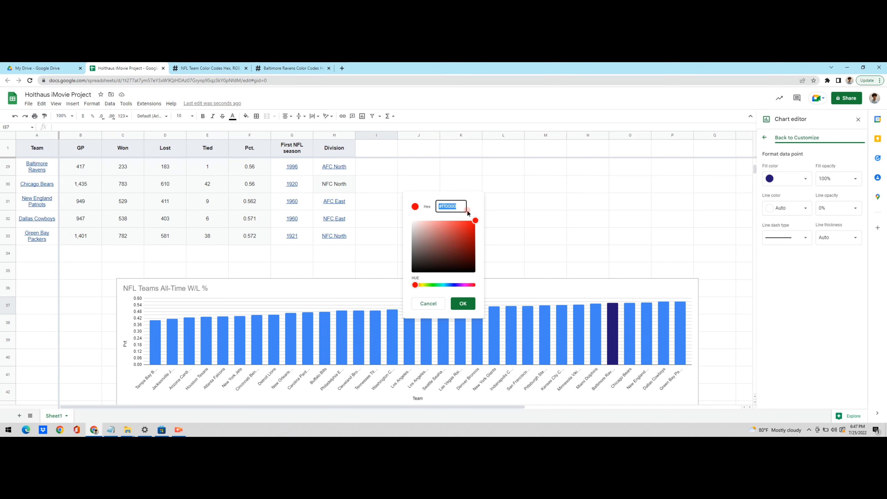
pyautogui.hotkey('ctrl', 'v')
pyautogui.click(470, 303)
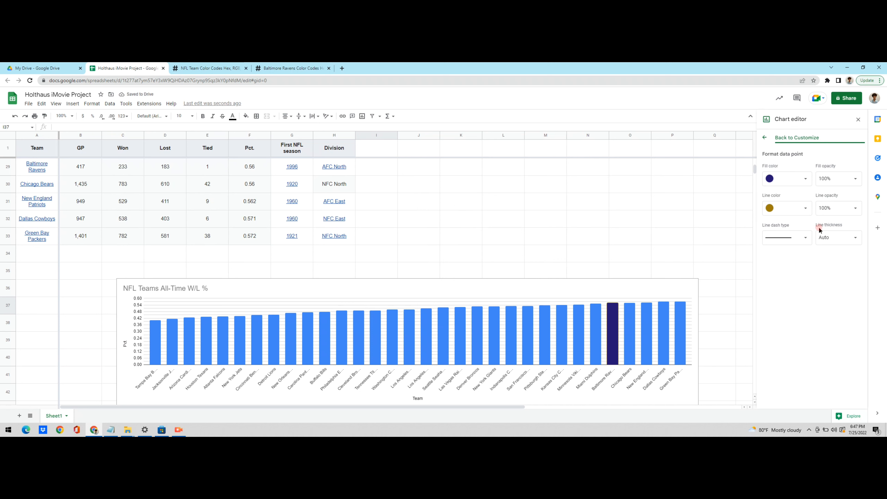
# Set the line thickness of the Baltimore Ravens column's outline to 8px
pyautogui.click(837, 238)
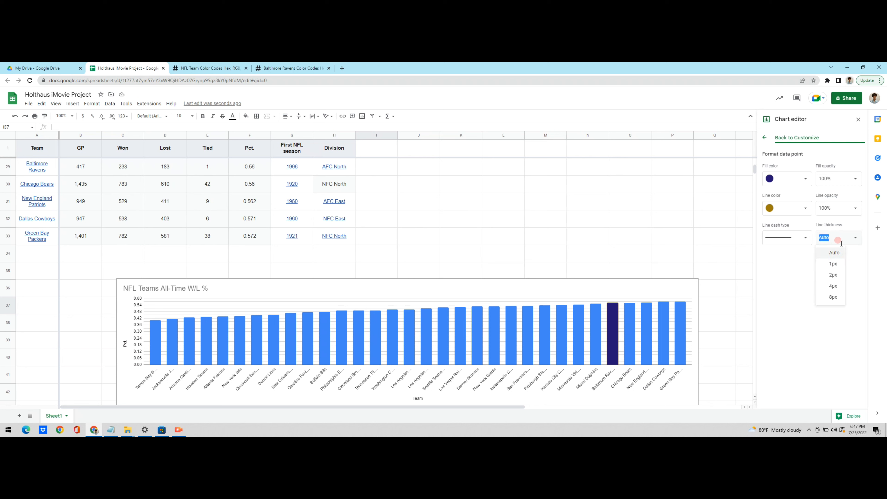
pyautogui.click(836, 298)
pyautogui.click(838, 237)
pyautogui.click(838, 292)
pyautogui.click(833, 298)
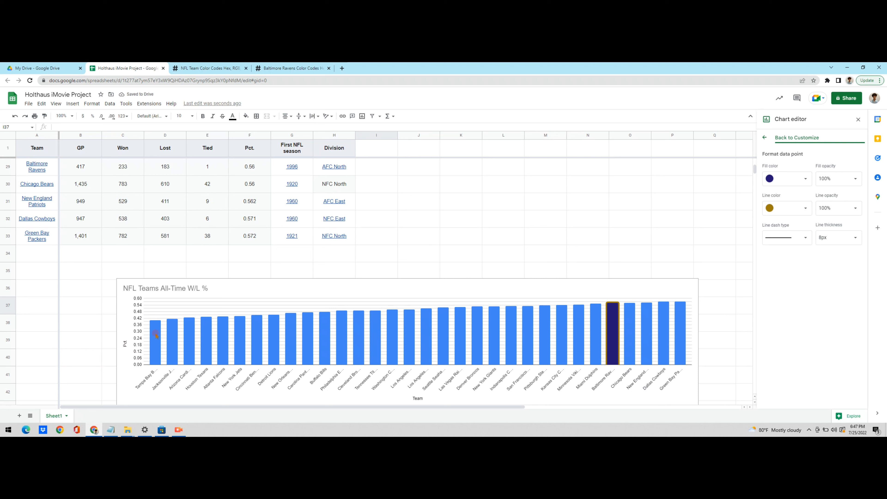
# Leave the data point formatting, close the chart editor and select the NFL Teams All-Time W/L % chart
pyautogui.click(764, 137)
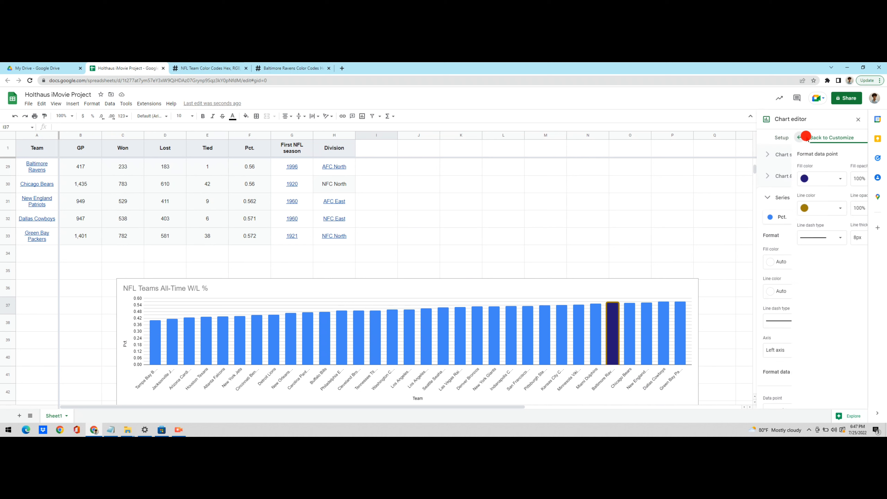
pyautogui.click(858, 119)
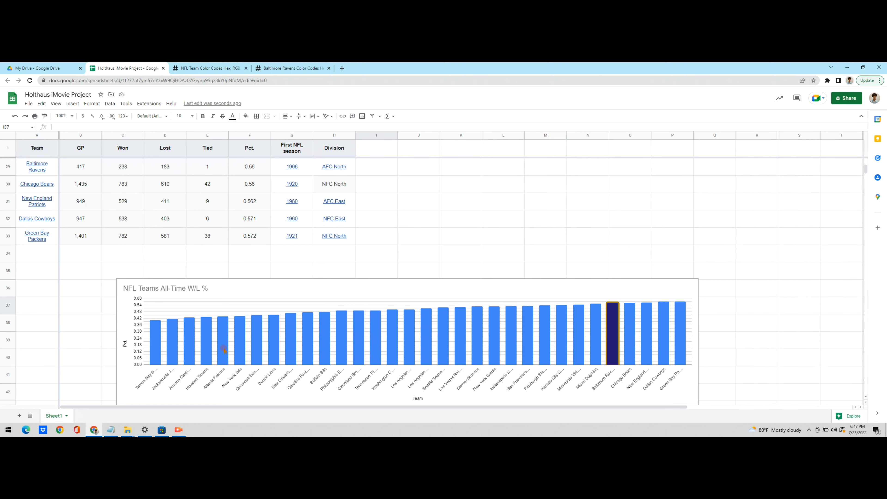
pyautogui.click(222, 341)
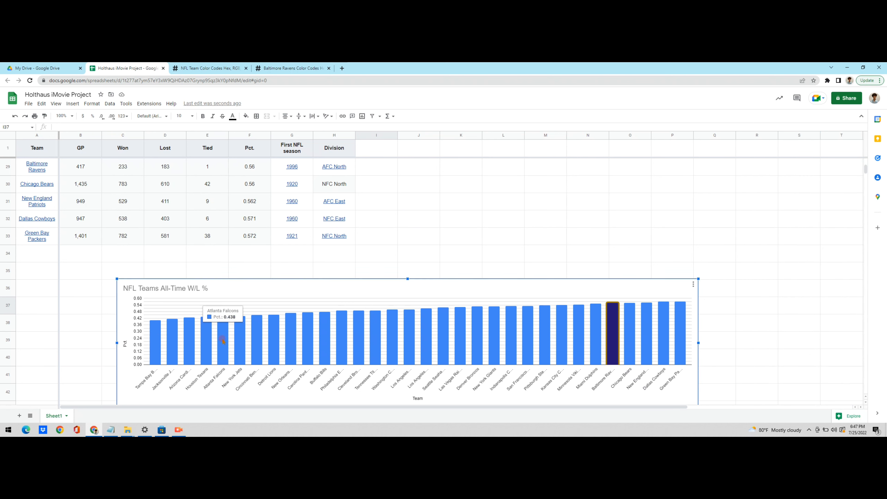